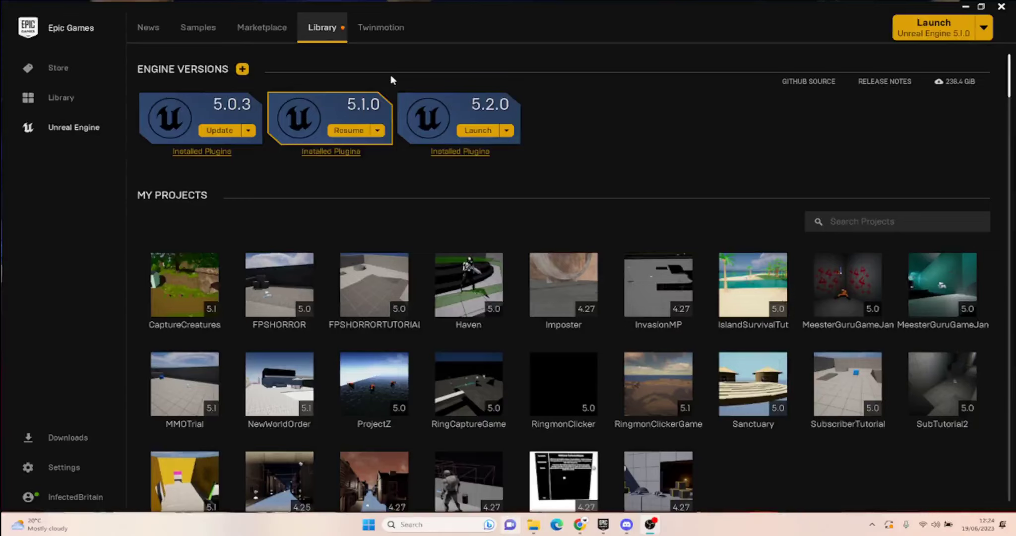
Step: Launch Unreal Engine 5.2.0 and show the Games project templates
{"action": "left_click", "coordinate": [477, 131]}
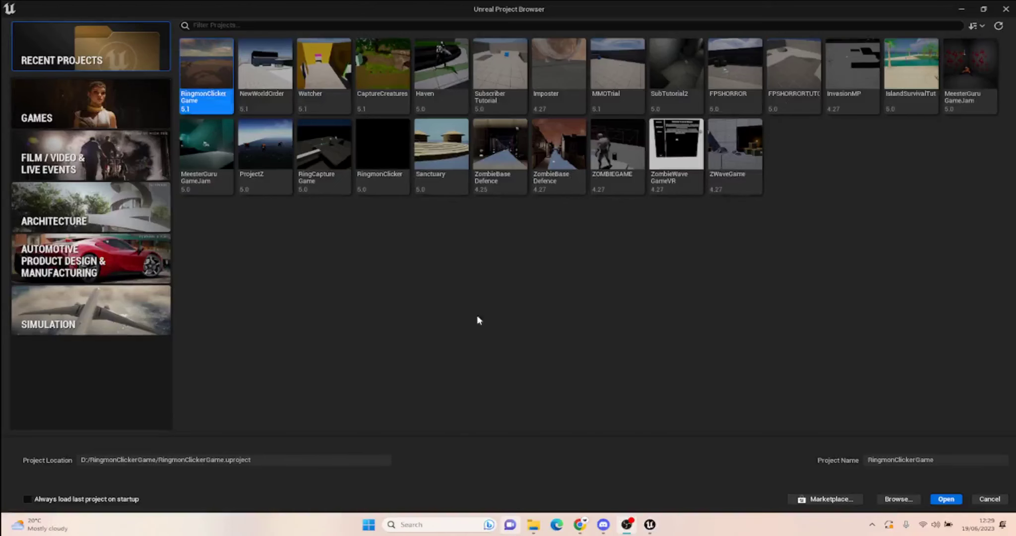
{"action": "left_click", "coordinate": [82, 91]}
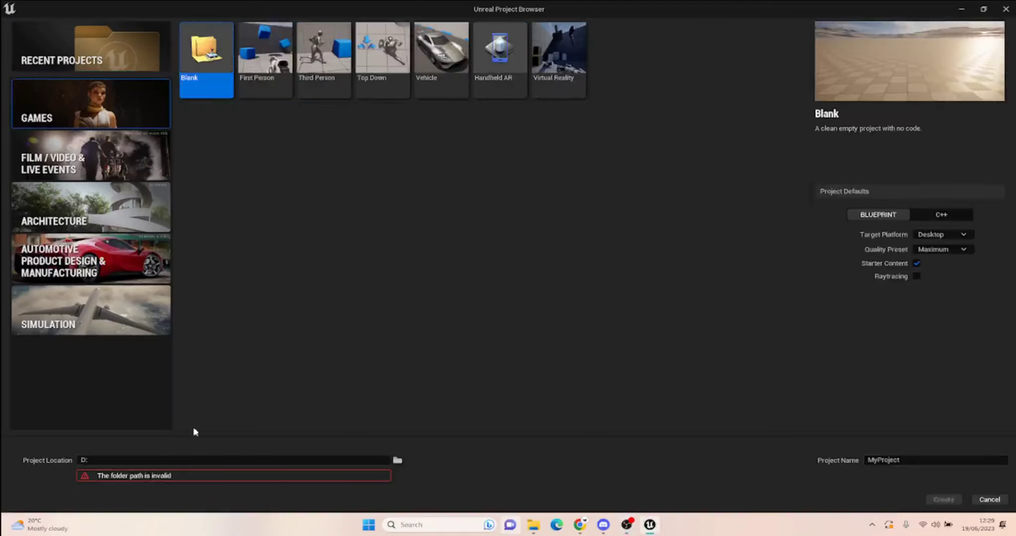
Step: Try to name the new project 5.1FPSTutorial
{"action": "left_click", "coordinate": [863, 461]}
{"action": "left_click_drag", "start_coordinate": [925, 464], "coordinate": [693, 451]}
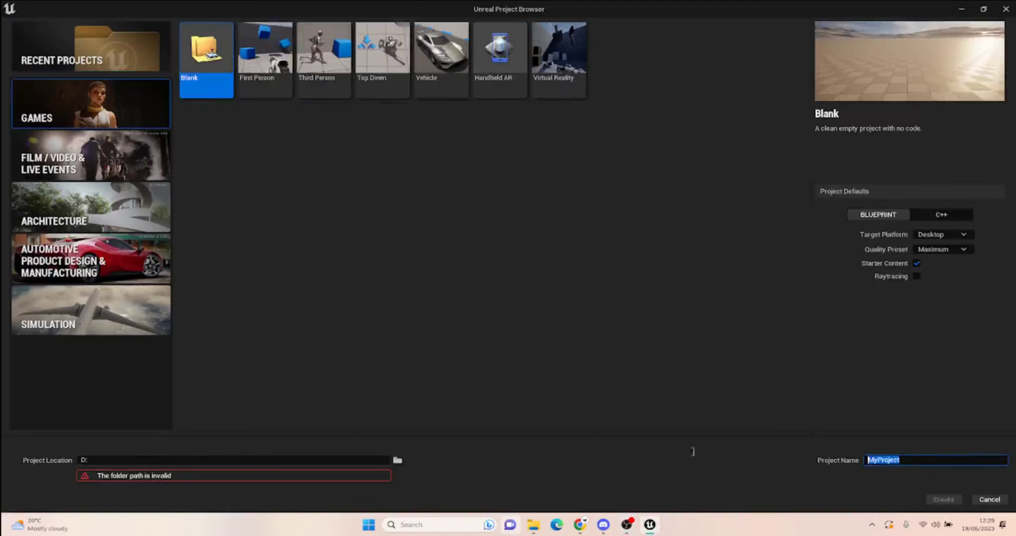
{"action": "type", "text": "5.1"}
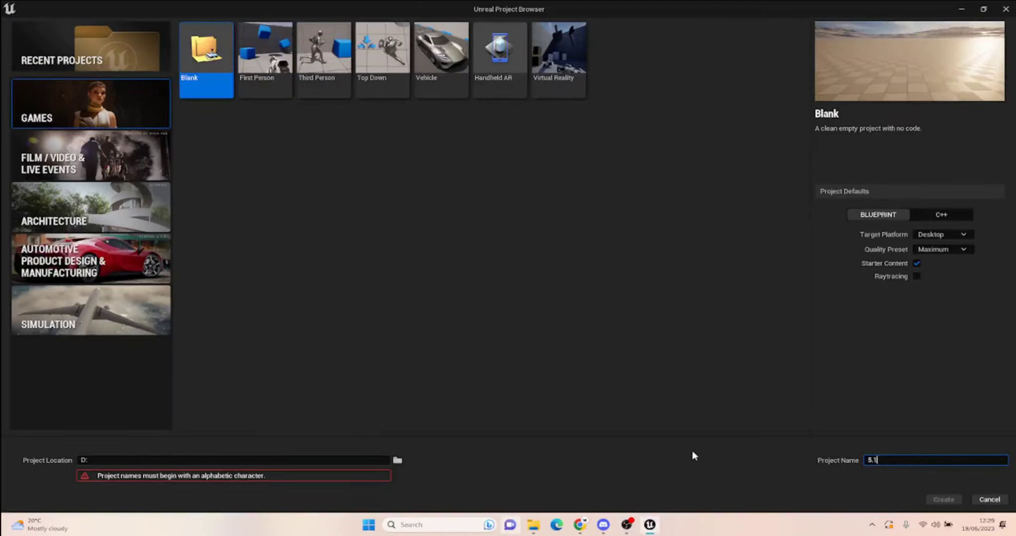
{"action": "type", "text": "FPSTutorial"}
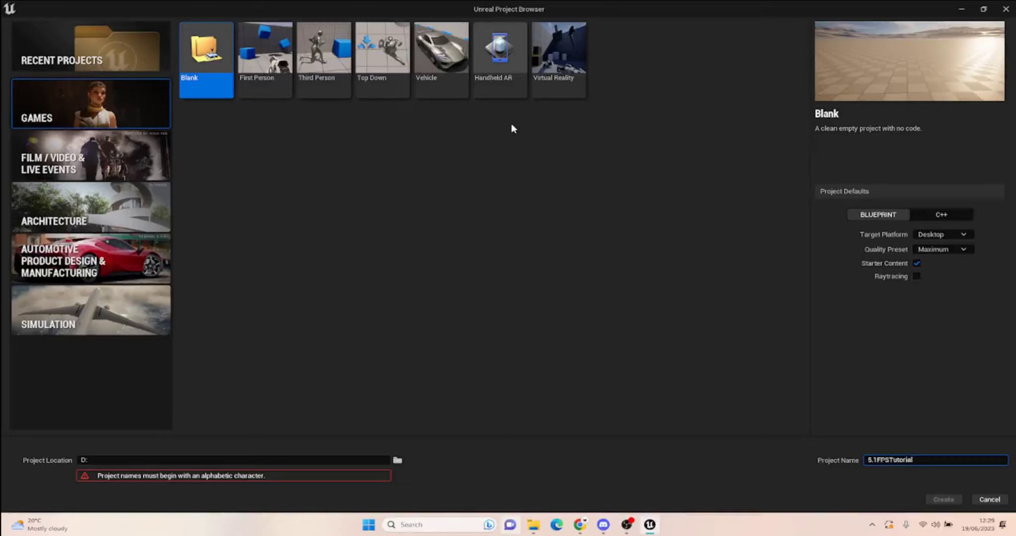
Step: Choose the Third Person template with raytracing enabled and set the project location to D:\Unreal Projects
{"action": "left_click", "coordinate": [313, 55]}
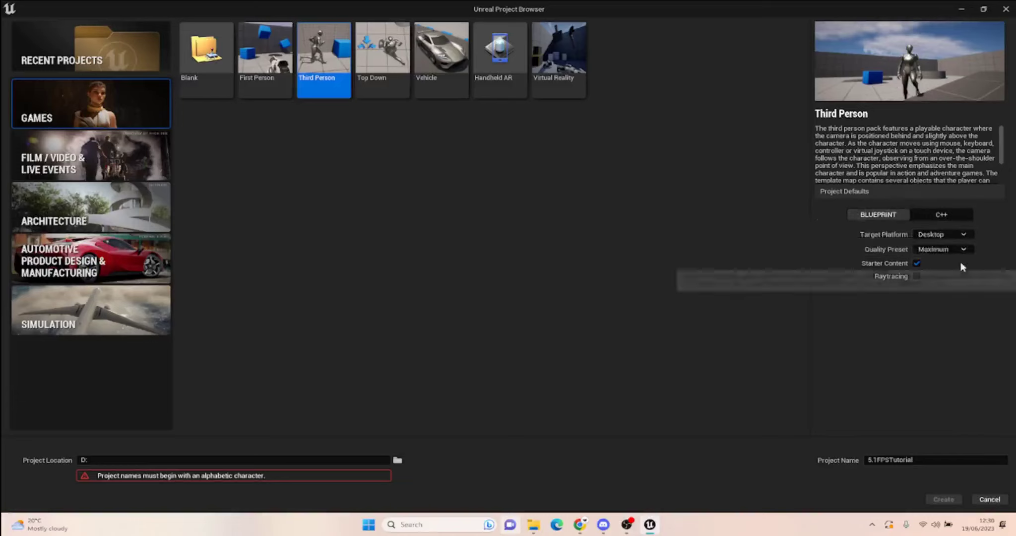
{"action": "left_click", "coordinate": [917, 278]}
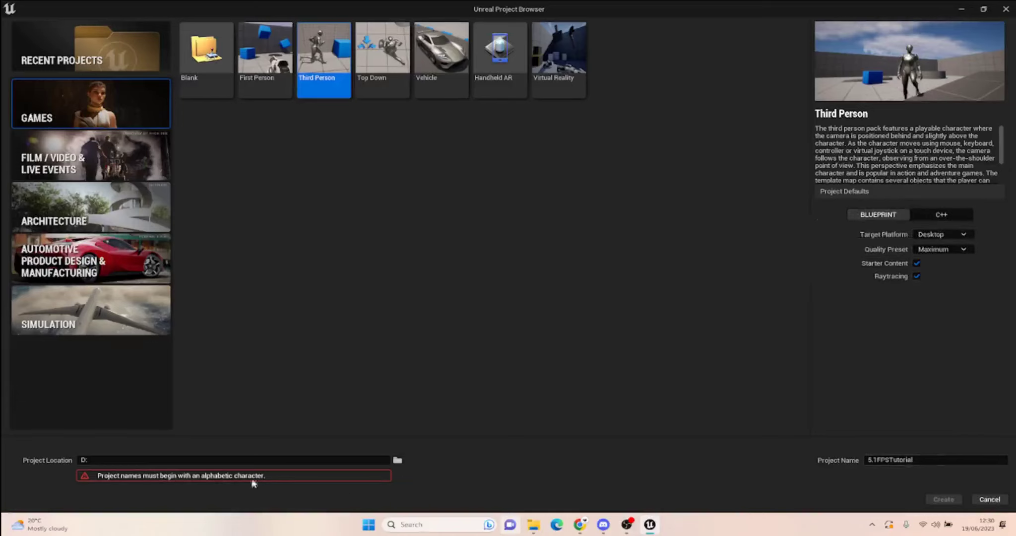
{"action": "left_click", "coordinate": [398, 461]}
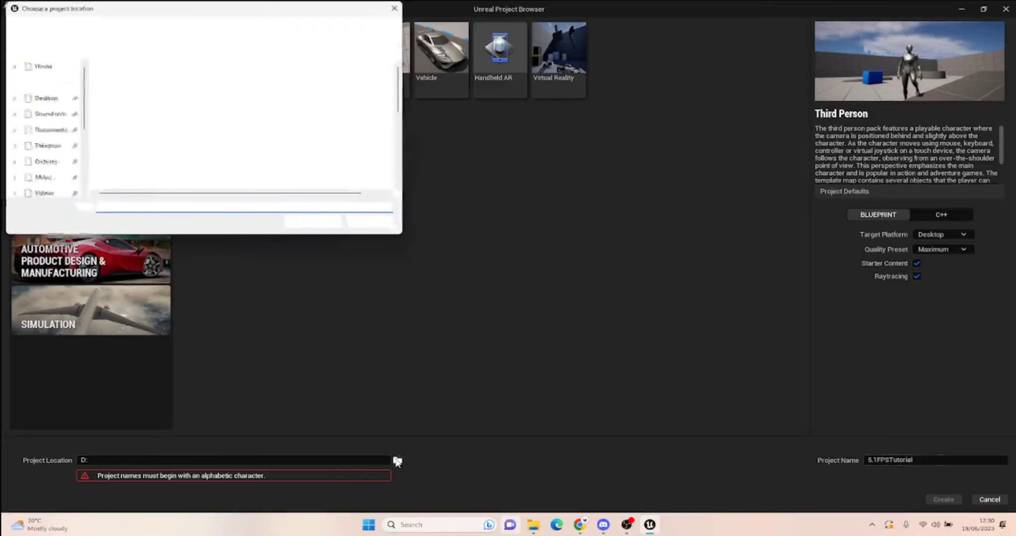
{"action": "left_click", "coordinate": [49, 177]}
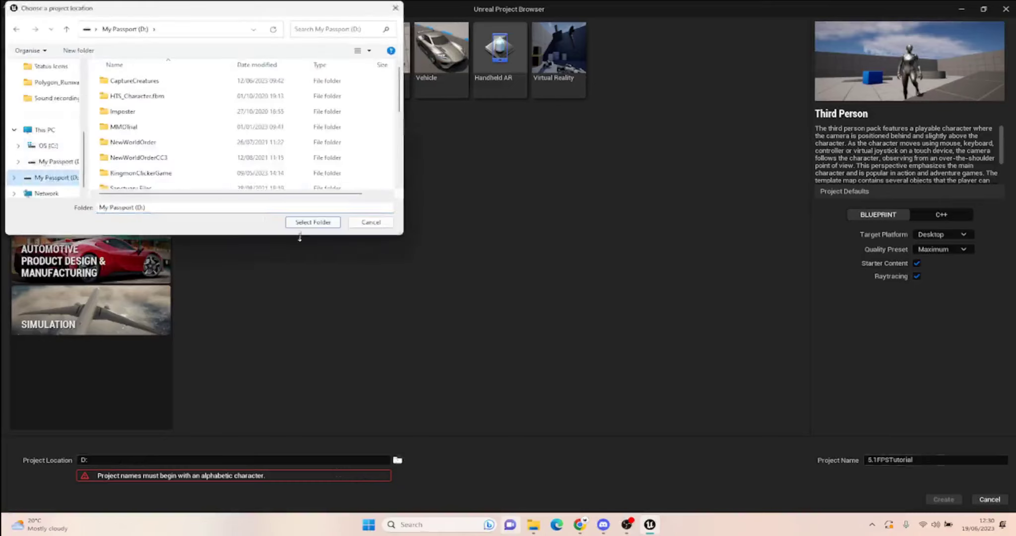
{"action": "left_click", "coordinate": [305, 223]}
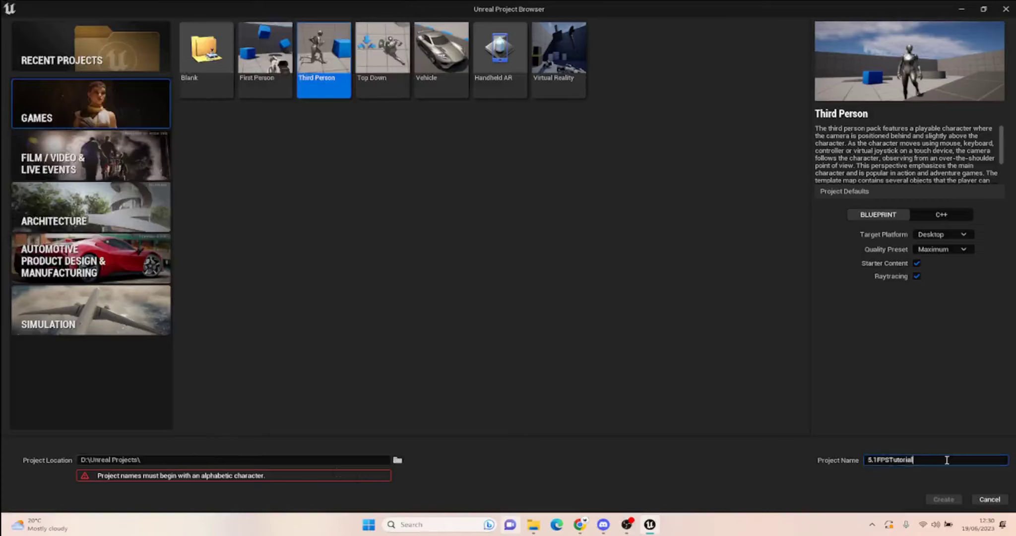
Step: Name the project FPSTutorial52 and create it
{"action": "left_click_drag", "start_coordinate": [932, 460], "coordinate": [635, 455]}
{"action": "type", "text": "FPSTu"}
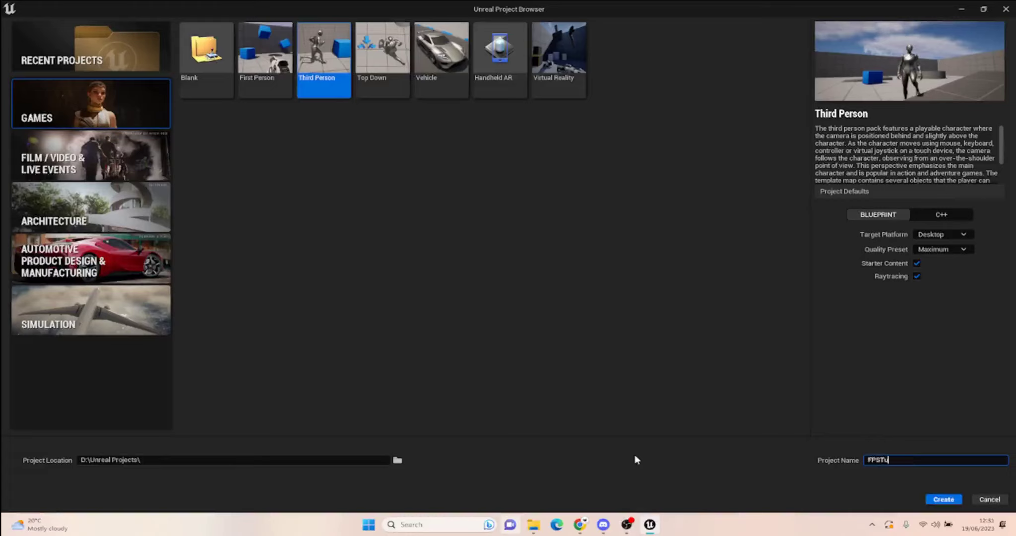
{"action": "type", "text": "torial2."}
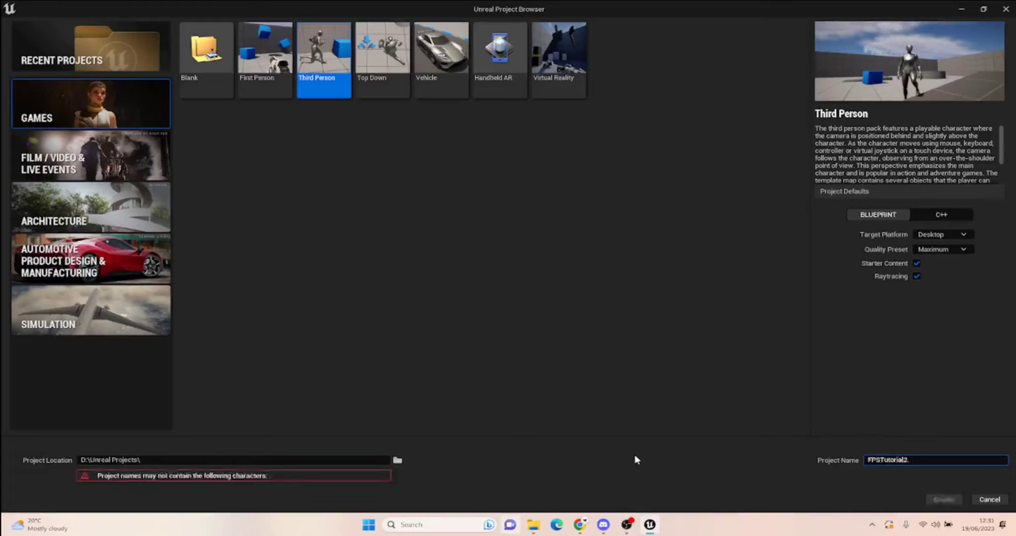
{"action": "key", "text": "BackSpace"}
{"action": "type", "text": "5.2"}
{"action": "key", "text": "BackSpace"}
{"action": "key", "text": "BackSpace"}
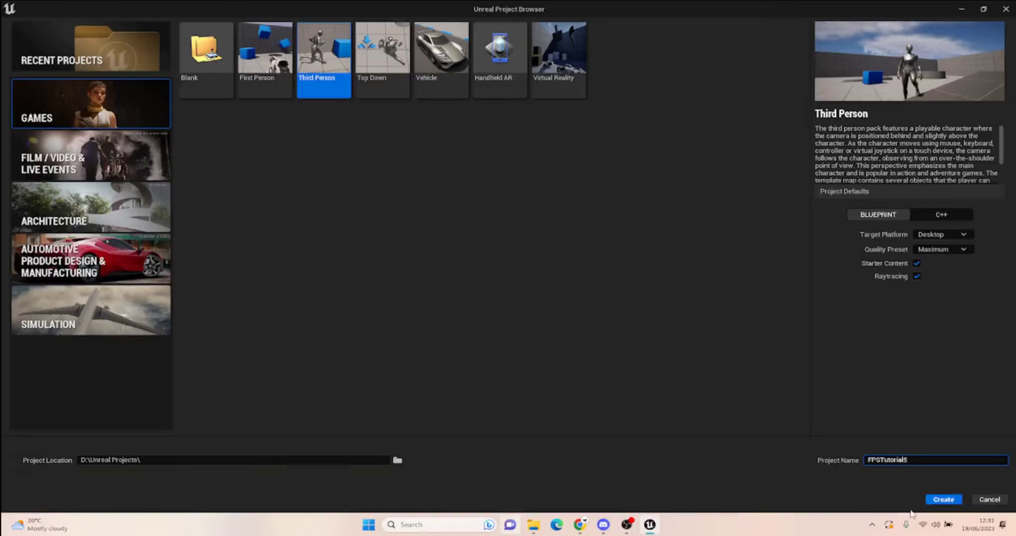
{"action": "key", "text": "BackSpace"}
{"action": "type", "text": "6-2"}
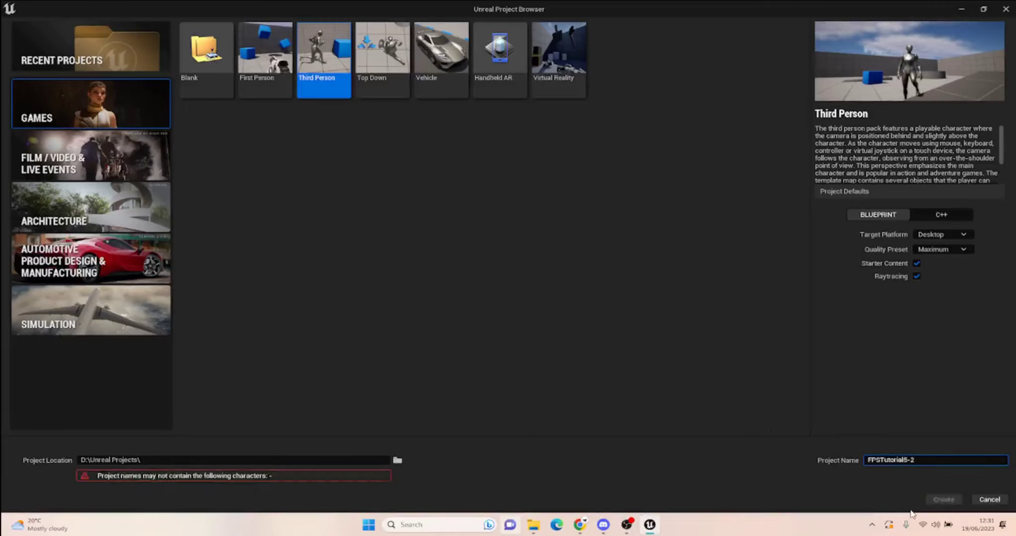
{"action": "key", "text": "Left"}
{"action": "key", "text": "BackSpace"}
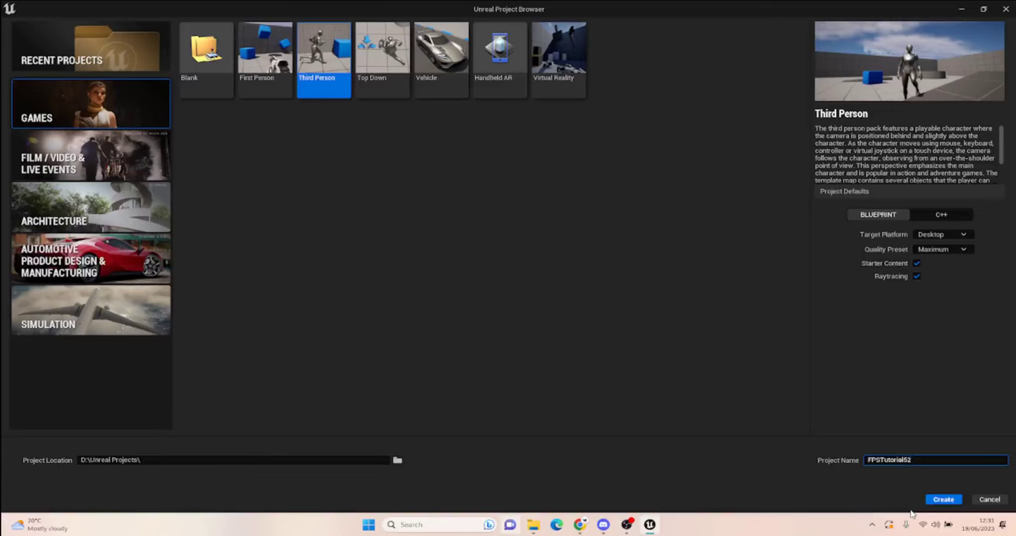
{"action": "left_click", "coordinate": [617, 317]}
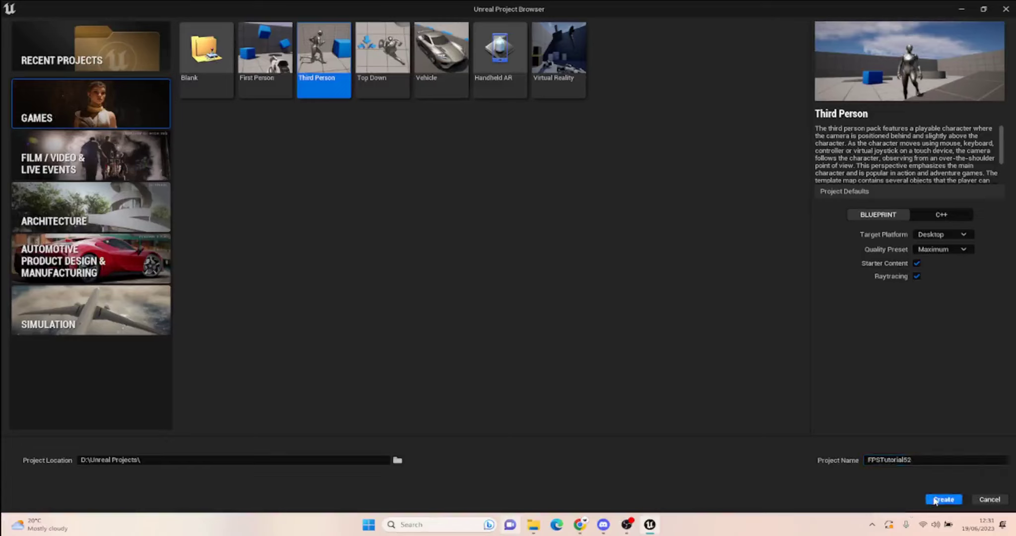
{"action": "left_click", "coordinate": [935, 500]}
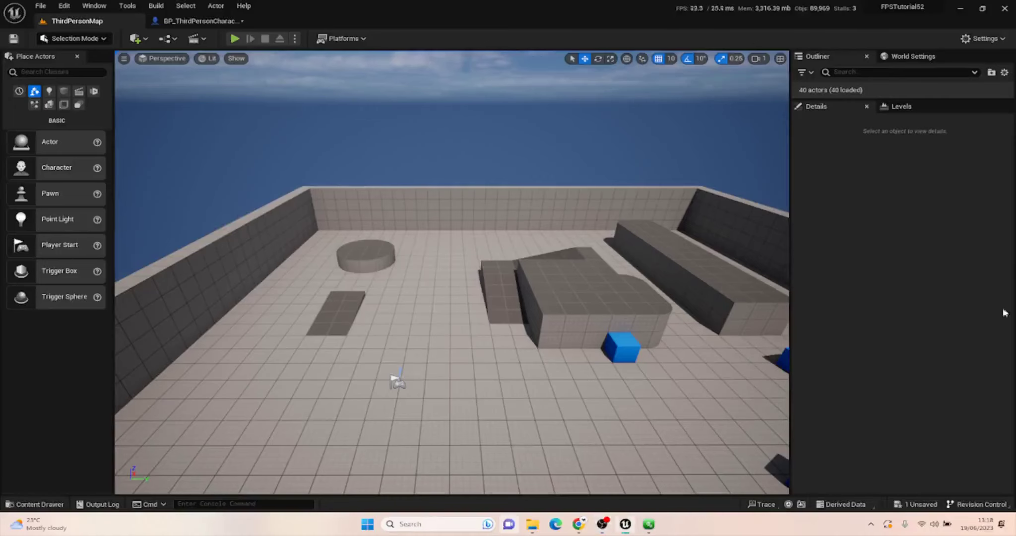
Step: Play-test the third-person level by running and jumping the character around the blocks, and end the play session
{"action": "right_click_drag", "start_coordinate": [336, 145], "coordinate": [415, 185]}
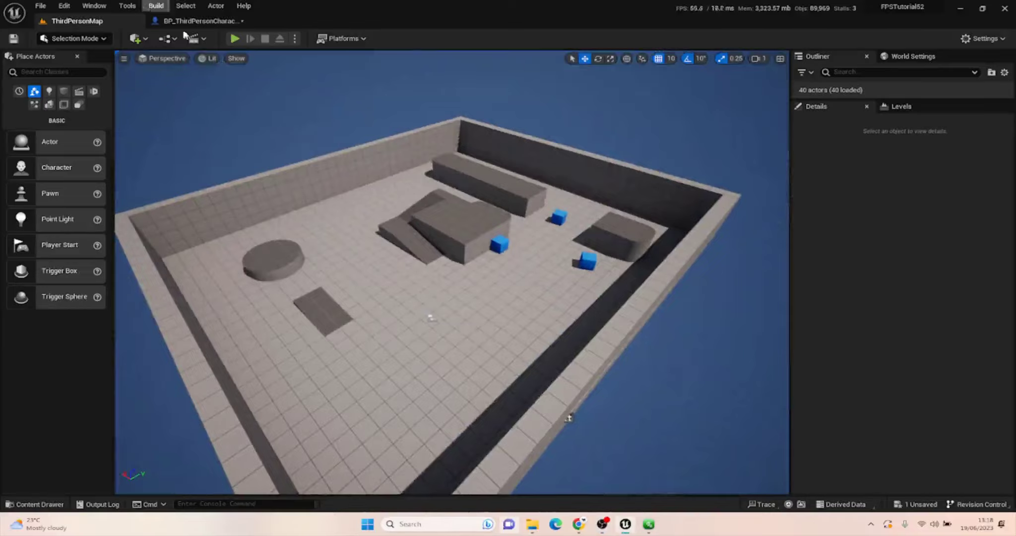
{"action": "left_click", "coordinate": [235, 38]}
{"action": "key", "text": "w"}
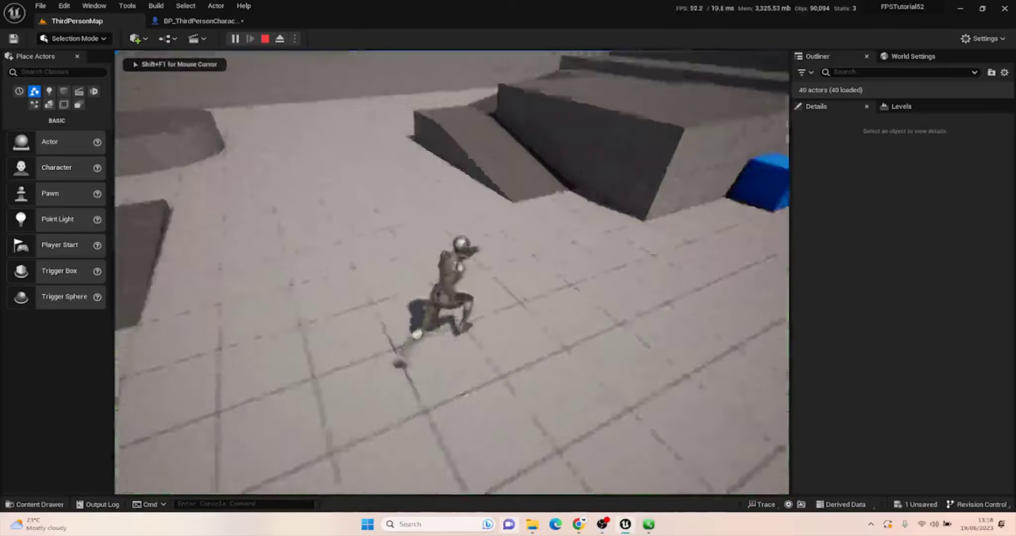
{"action": "key", "text": "space"}
{"action": "key", "text": "w"}
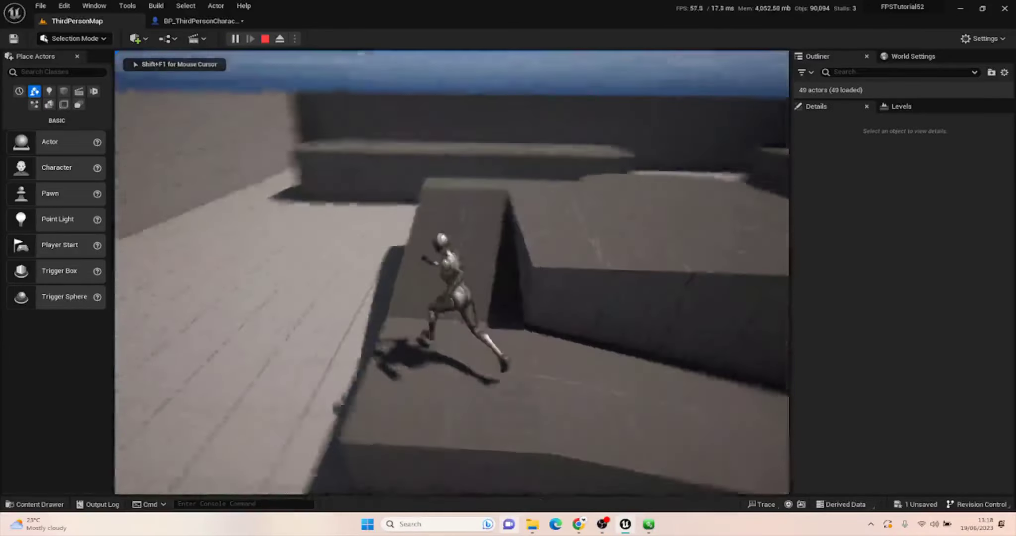
{"action": "key", "text": "w"}
{"action": "key", "text": "space"}
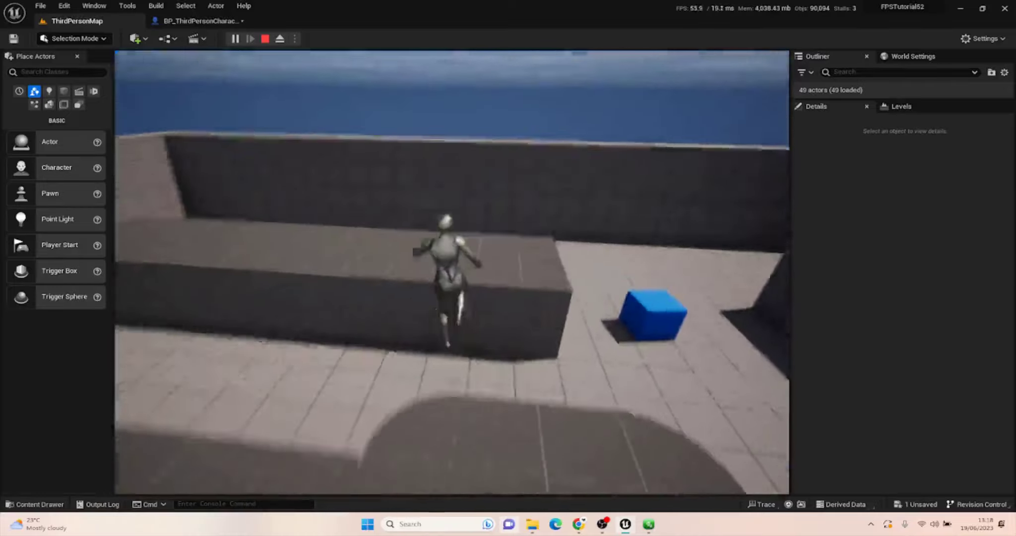
{"action": "key", "text": "w"}
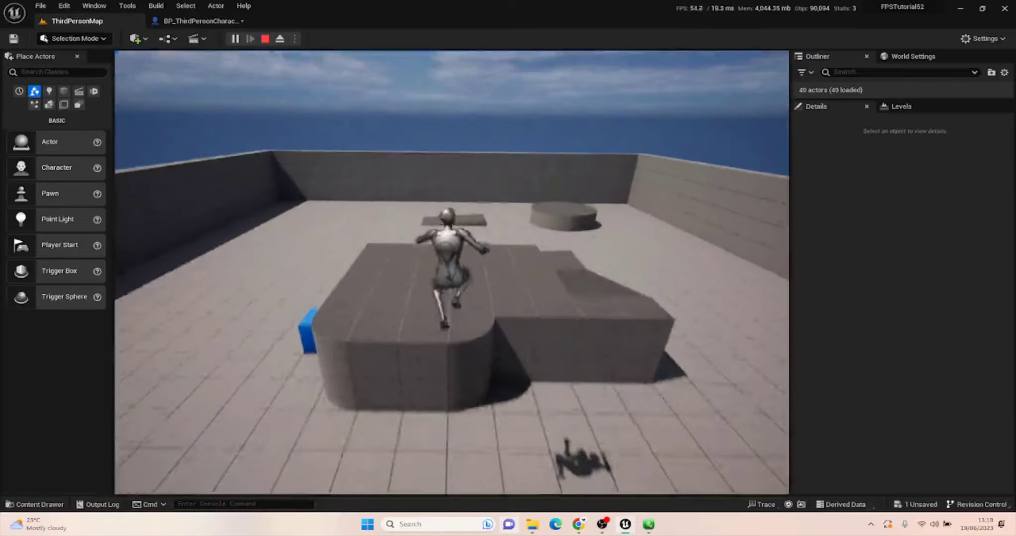
{"action": "key", "text": "w"}
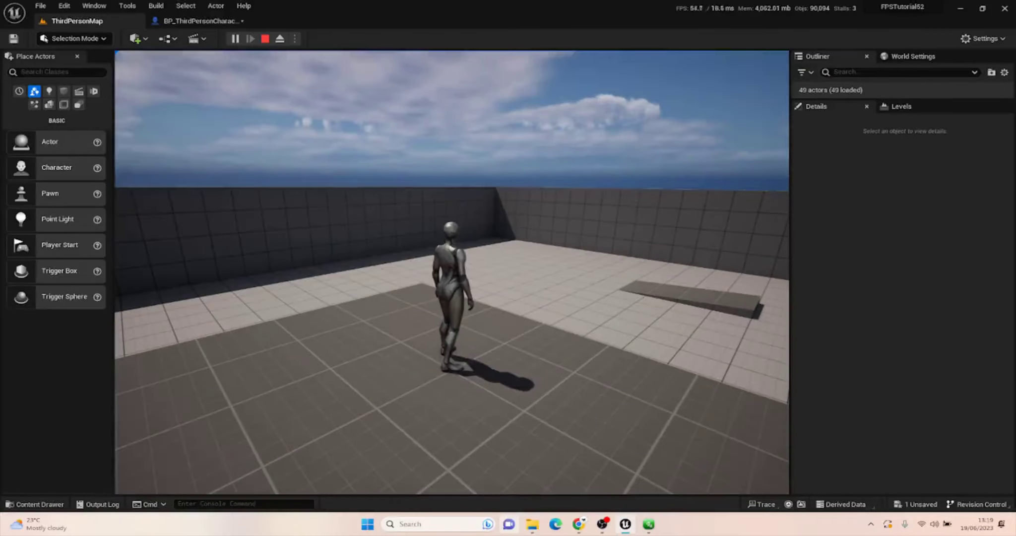
{"action": "key", "text": "Escape"}
Step: Open the BP_ThirdPersonCharacter blueprint from the Content/ThirdPerson/Blueprints folder
{"action": "left_click", "coordinate": [22, 504]}
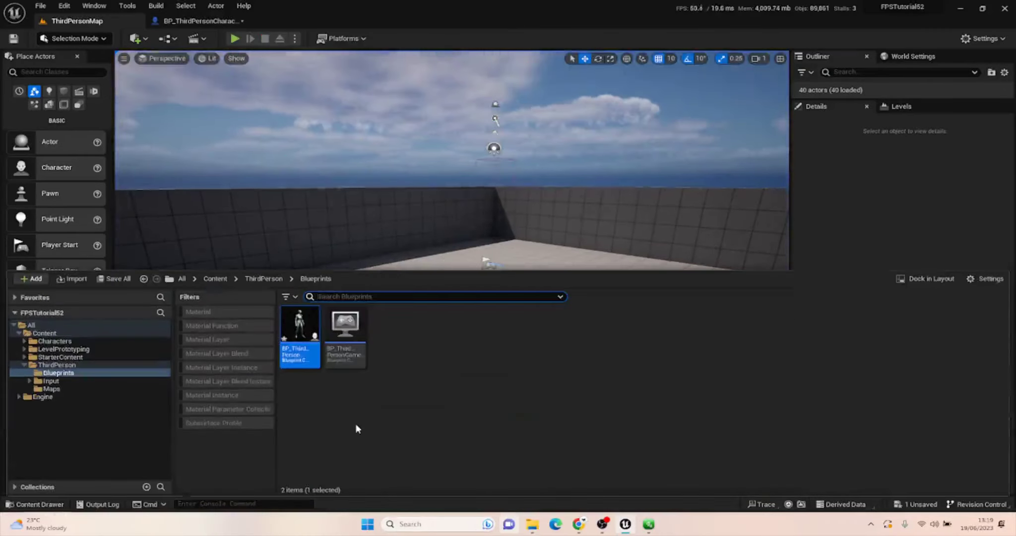
{"action": "left_click", "coordinate": [213, 279]}
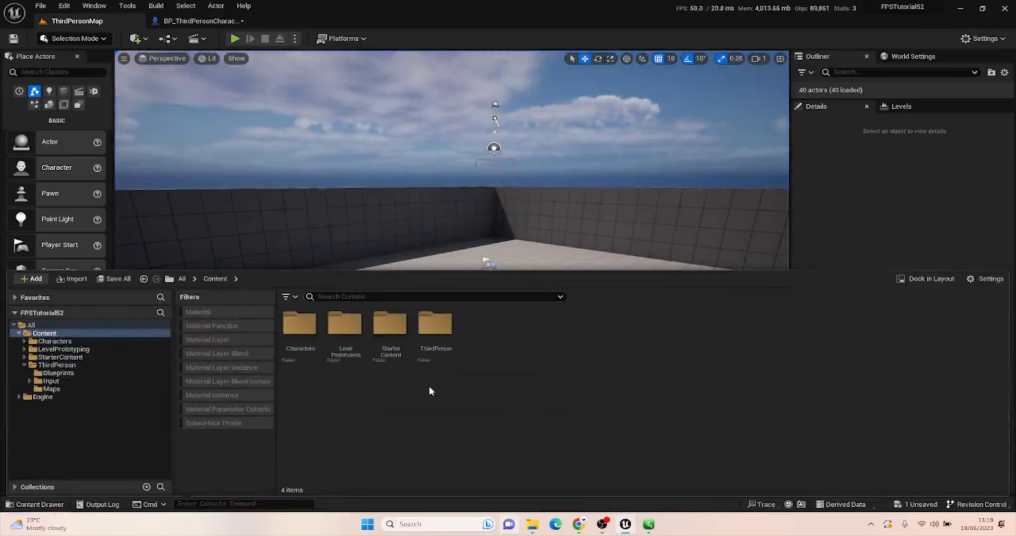
{"action": "double_click", "coordinate": [426, 327]}
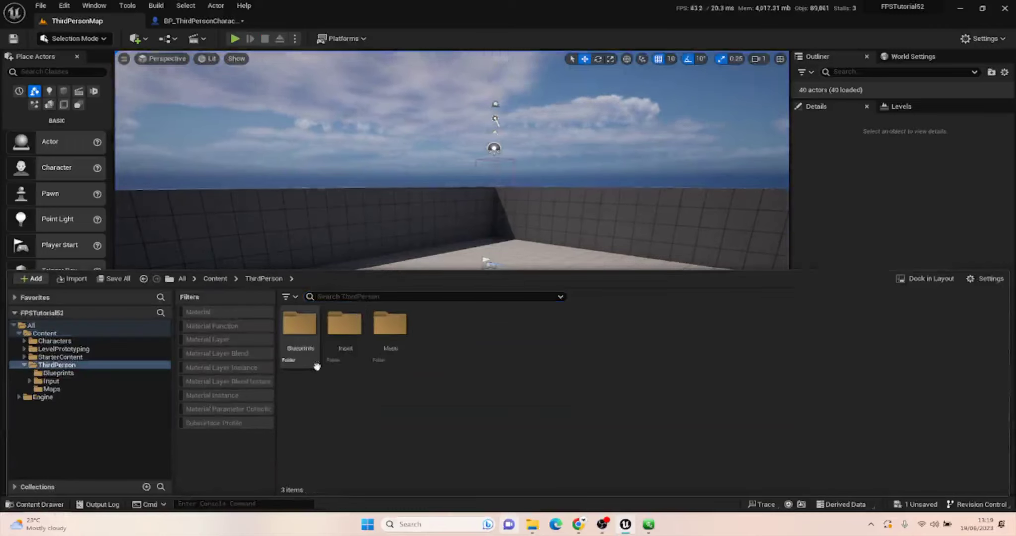
{"action": "double_click", "coordinate": [301, 325]}
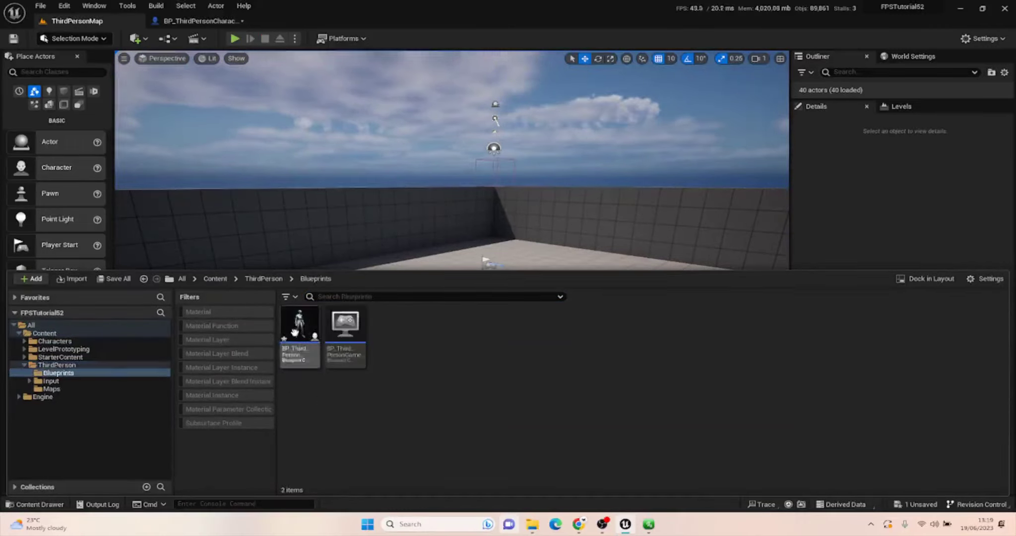
{"action": "double_click", "coordinate": [299, 328]}
Step: Examine the character's Event Graph, including its input mapping, camera input and movement input sections
{"action": "scroll", "coordinate": [436, 138], "scroll_direction": "down", "scroll_amount": 5}
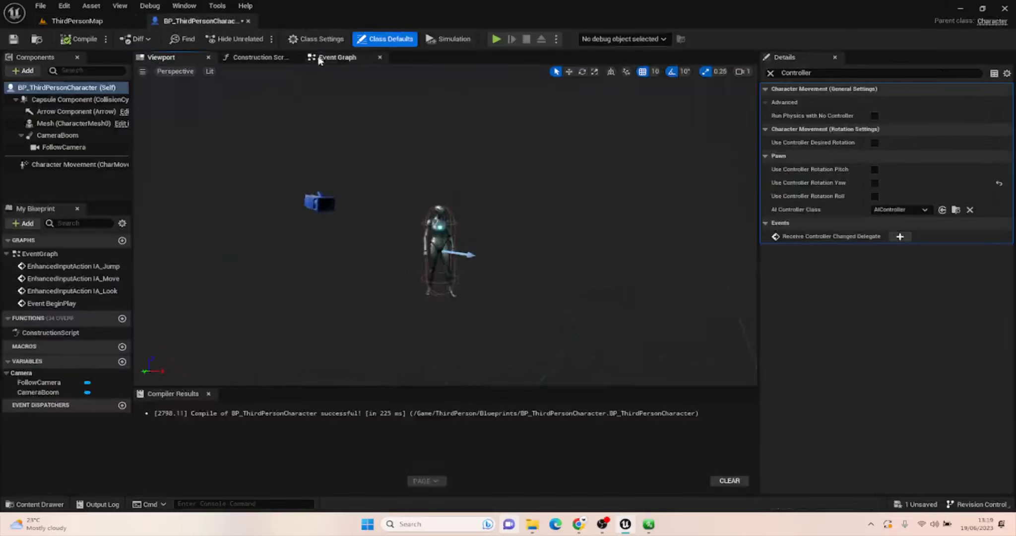
{"action": "left_click", "coordinate": [332, 57]}
{"action": "right_click_drag", "start_coordinate": [673, 214], "coordinate": [640, 75]}
{"action": "right_click_drag", "start_coordinate": [447, 298], "coordinate": [433, 64]}
{"action": "right_click_drag", "start_coordinate": [388, 166], "coordinate": [405, 317]}
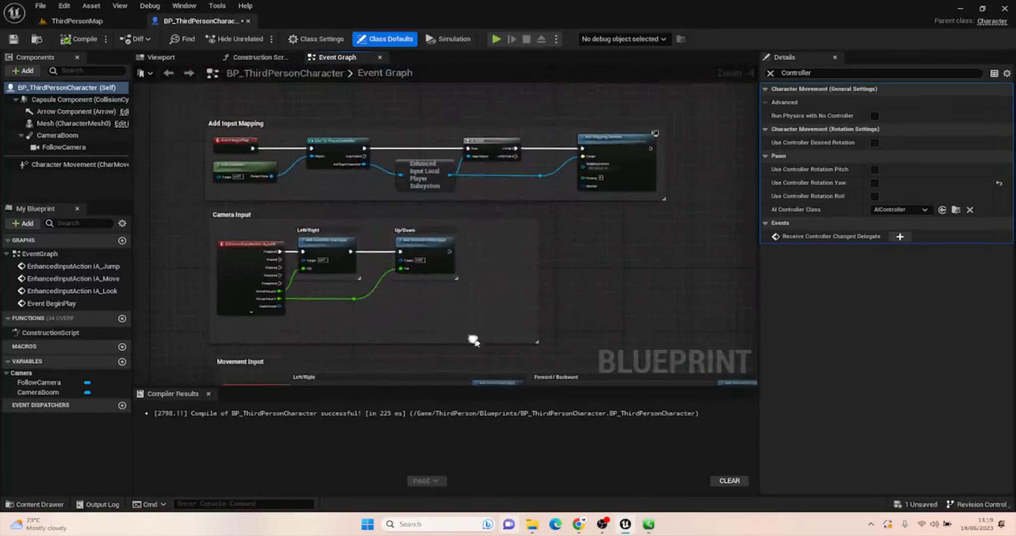
{"action": "mouse_move", "coordinate": [436, 253]}
{"action": "right_mouse_down"}
{"action": "mouse_move", "coordinate": [441, 33]}
{"action": "mouse_move", "coordinate": [433, 239]}
{"action": "right_mouse_up"}
Step: In the blueprint viewport, move the FollowCamera forward to the character's head and reparent it from CameraBoom to Mesh
{"action": "left_click", "coordinate": [160, 57]}
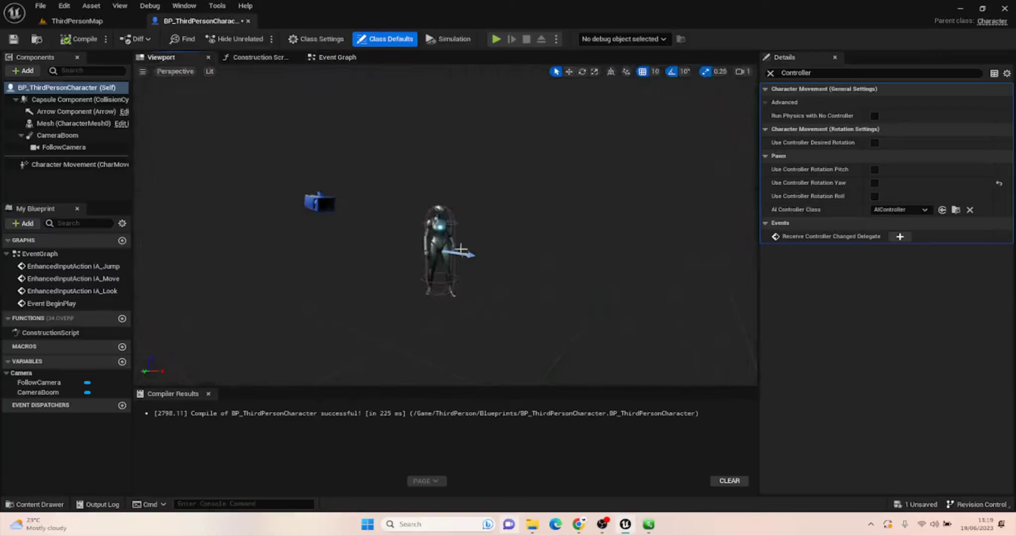
{"action": "right_click_drag", "start_coordinate": [446, 294], "coordinate": [496, 305]}
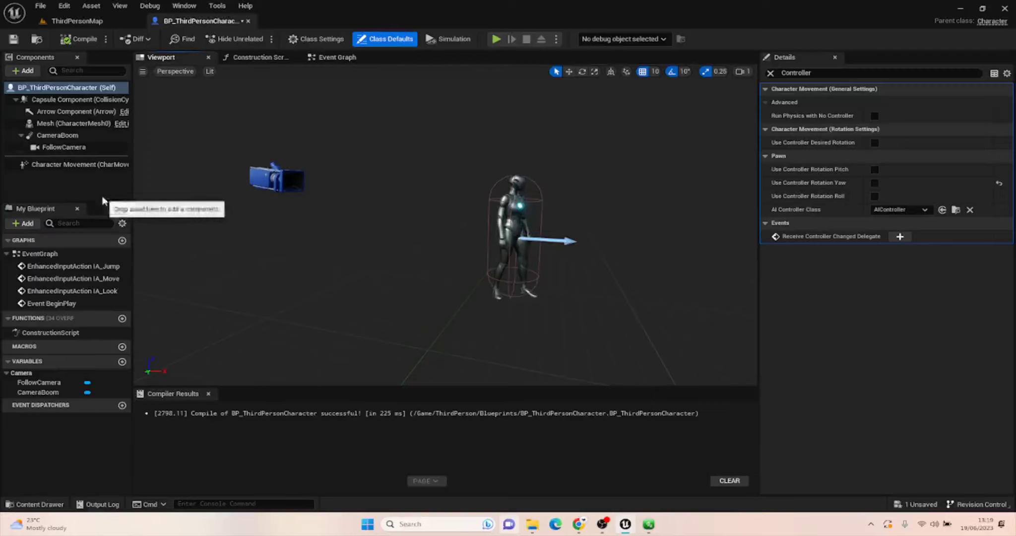
{"action": "left_click", "coordinate": [276, 178]}
{"action": "key", "text": "w"}
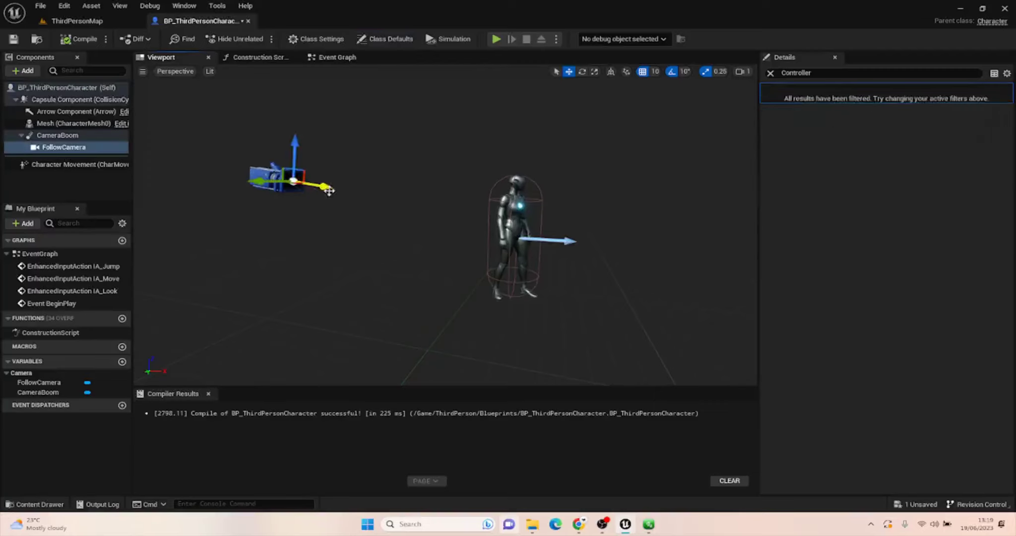
{"action": "left_click_drag", "start_coordinate": [326, 190], "coordinate": [543, 188]}
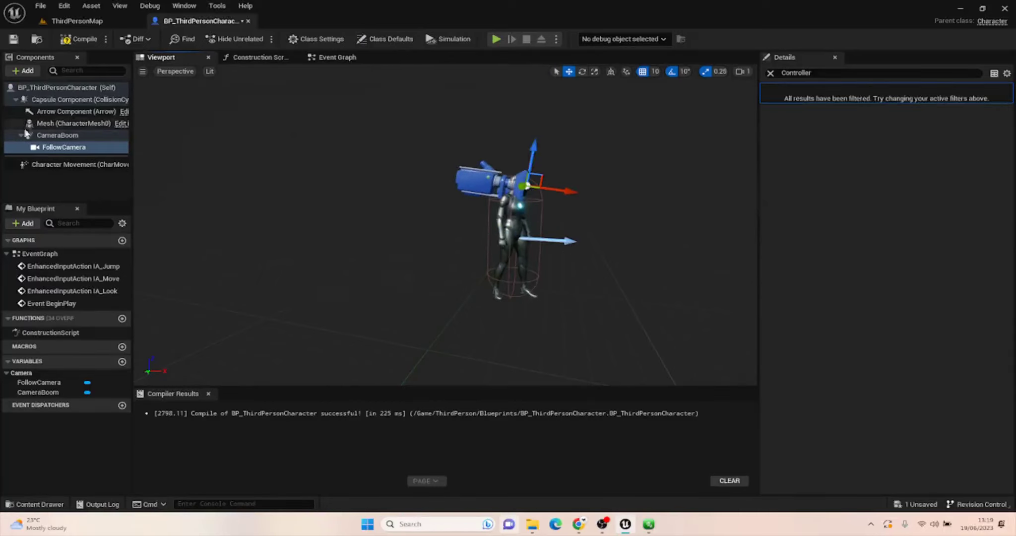
{"action": "left_click_drag", "start_coordinate": [58, 148], "coordinate": [37, 126]}
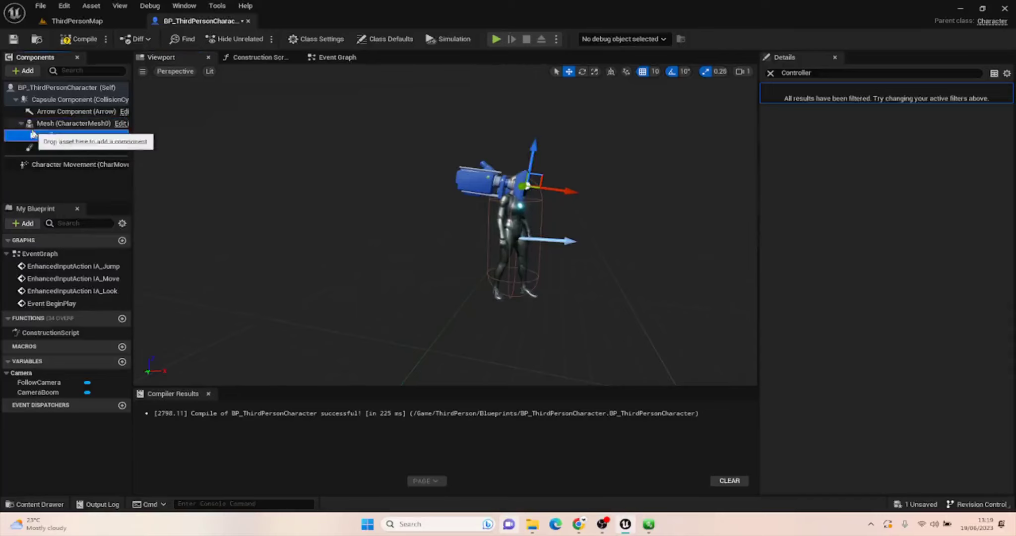
{"action": "key", "text": "f"}
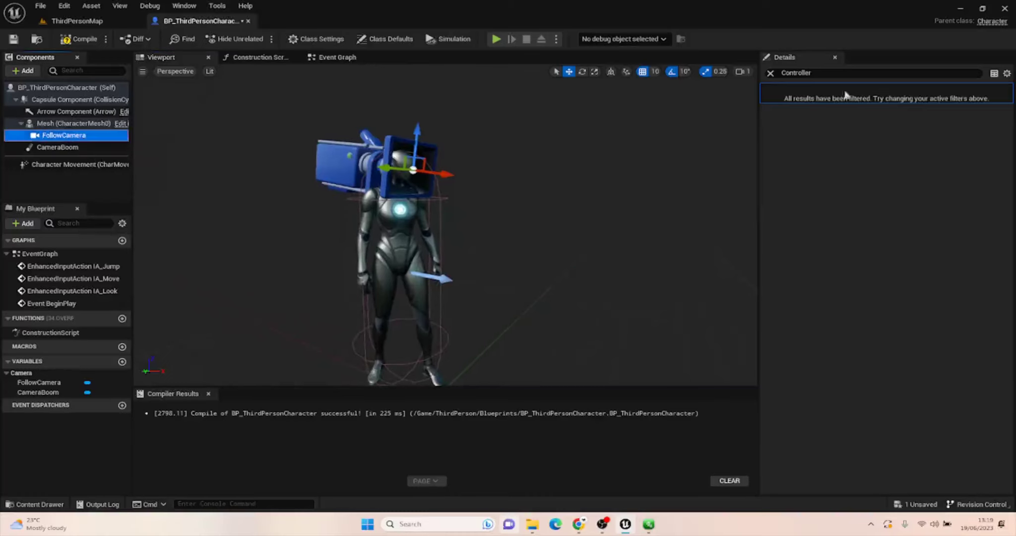
Step: Set the FollowCamera's parent socket to the mesh's head bone
{"action": "left_click", "coordinate": [770, 73]}
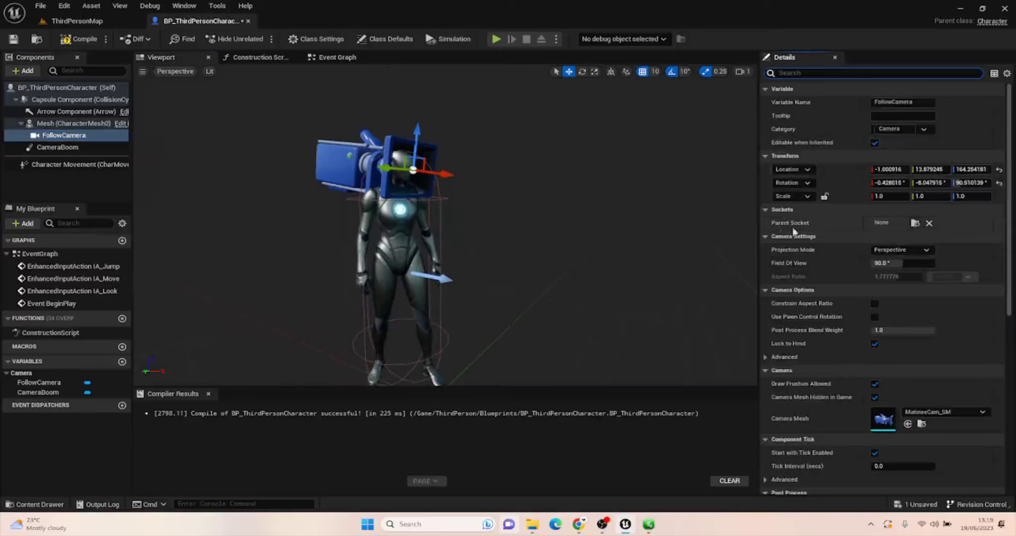
{"action": "left_click", "coordinate": [914, 223]}
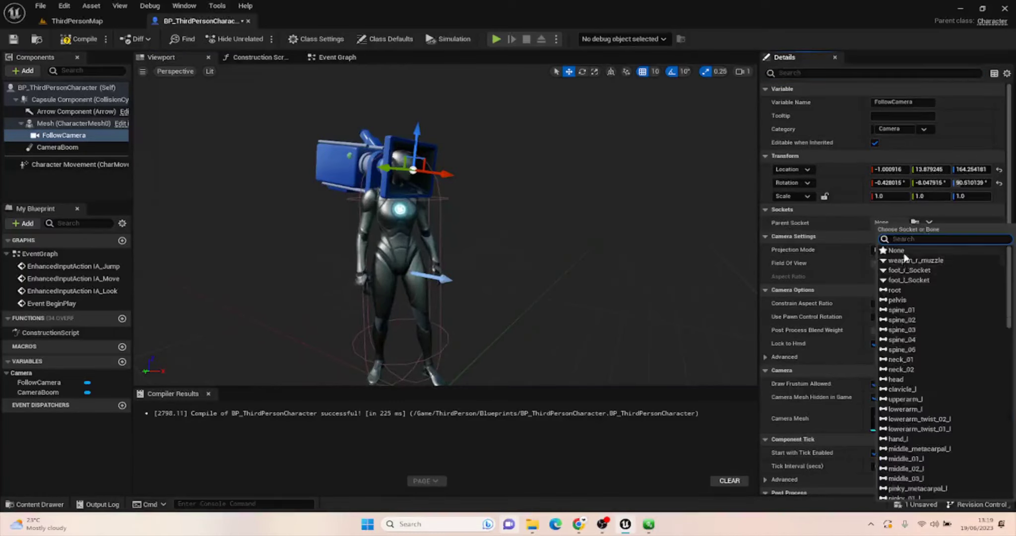
{"action": "left_click", "coordinate": [887, 380]}
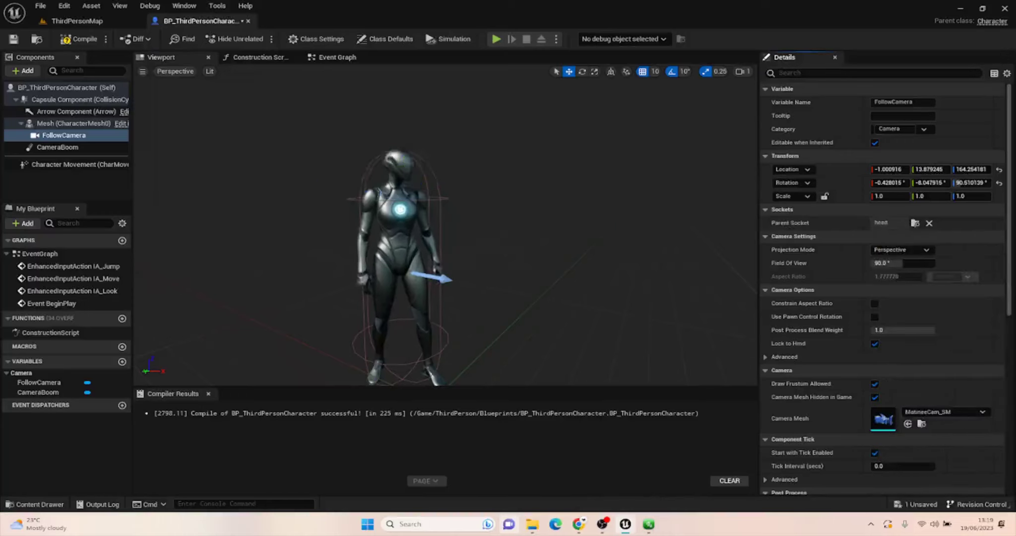
Step: Move the displaced FollowCamera back to the character's head and rotate it 90 degrees so it faces forward
{"action": "mouse_move", "coordinate": [392, 194]}
{"action": "left_mouse_down"}
{"action": "mouse_move", "coordinate": [366, 235]}
{"action": "mouse_move", "coordinate": [392, 193]}
{"action": "left_mouse_up"}
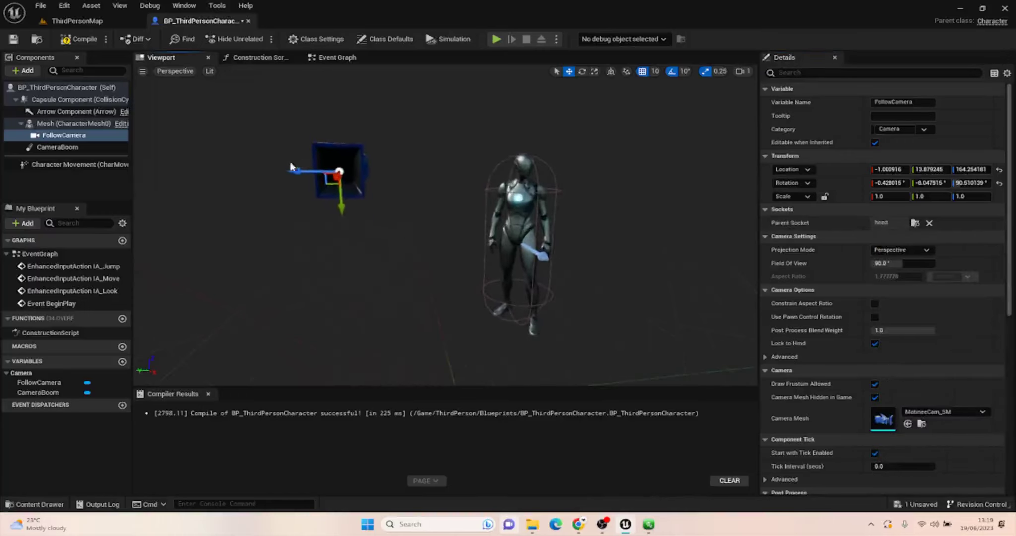
{"action": "left_click_drag", "start_coordinate": [341, 169], "coordinate": [491, 171]}
{"action": "left_click", "coordinate": [582, 71]}
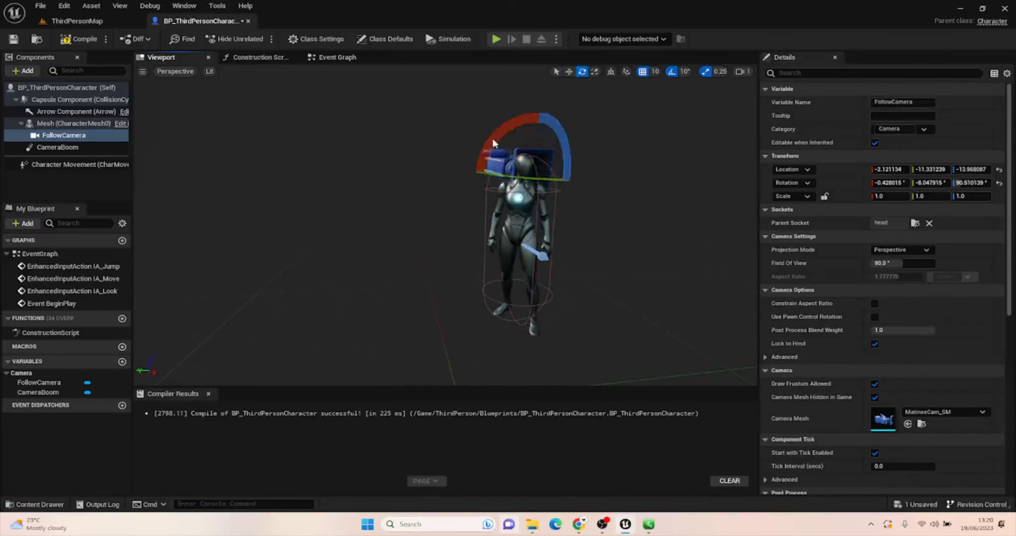
{"action": "left_click_drag", "start_coordinate": [485, 143], "coordinate": [474, 185]}
{"action": "left_click_drag", "start_coordinate": [553, 87], "coordinate": [672, 90], "text": "alt"}
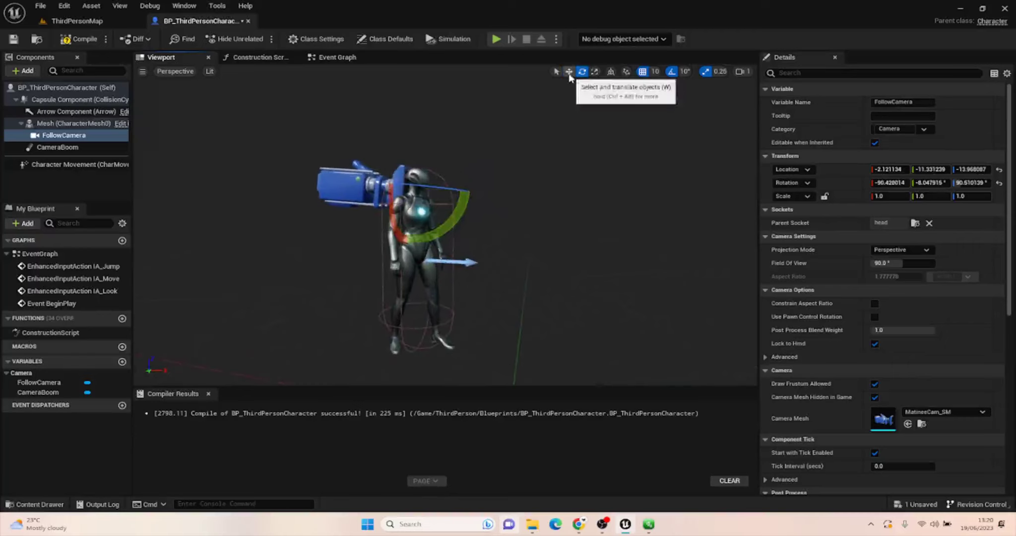
Step: Reposition the FollowCamera in front of the character's face, at about X 7.76, Y 9.95, Z -6.94
{"action": "left_click", "coordinate": [569, 71]}
{"action": "left_click_drag", "start_coordinate": [450, 188], "coordinate": [385, 191]}
{"action": "mouse_move", "coordinate": [425, 162]}
{"action": "left_mouse_down"}
{"action": "mouse_move", "coordinate": [425, 144]}
{"action": "mouse_move", "coordinate": [423, 161]}
{"action": "left_mouse_up"}
{"action": "left_click_drag", "start_coordinate": [394, 191], "coordinate": [444, 143]}
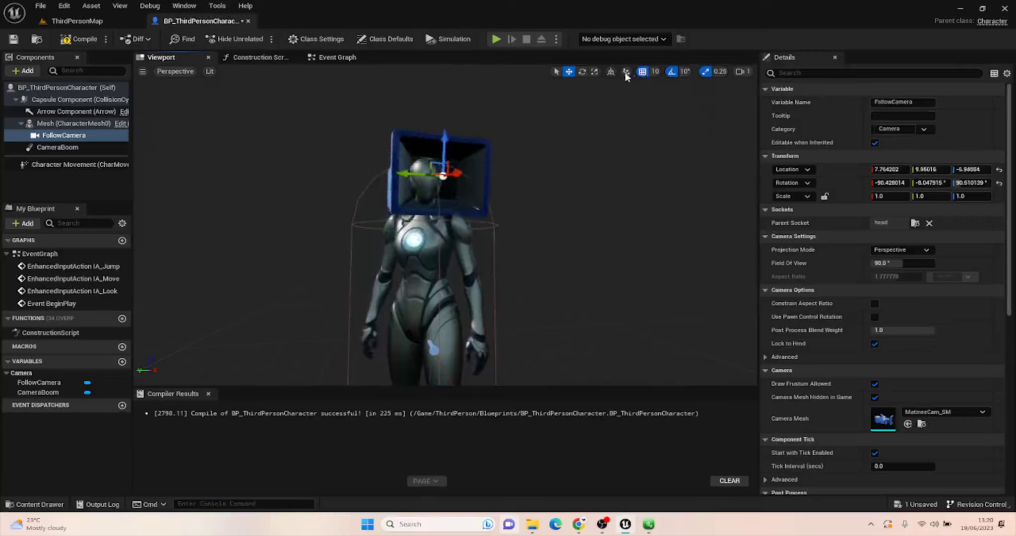
Step: Turn off grid, rotation and scale snapping, and centre the FollowCamera on the face at about X 7.77, Y 17.33, Z 2.08
{"action": "left_click", "coordinate": [642, 72]}
{"action": "left_click", "coordinate": [671, 72]}
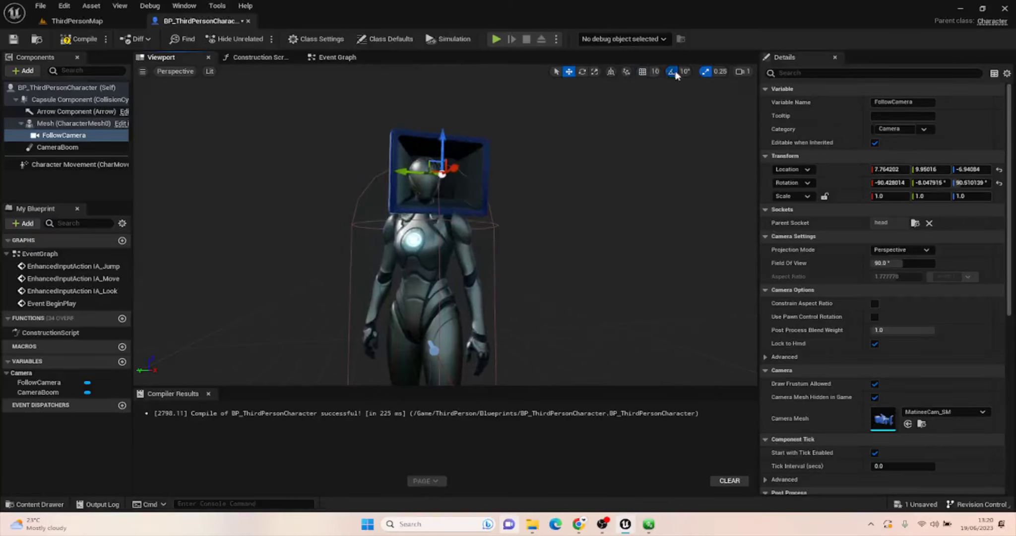
{"action": "left_click", "coordinate": [705, 71]}
{"action": "left_click_drag", "start_coordinate": [392, 171], "coordinate": [376, 172]}
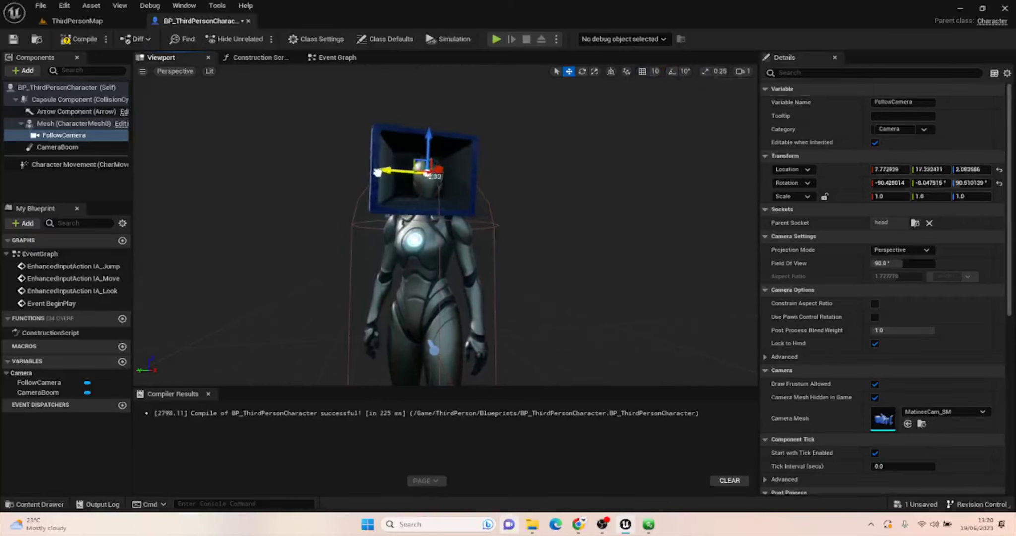
Step: Enable Use Pawn Control Rotation for the FollowCamera
{"action": "right_click_drag", "start_coordinate": [348, 200], "coordinate": [412, 213]}
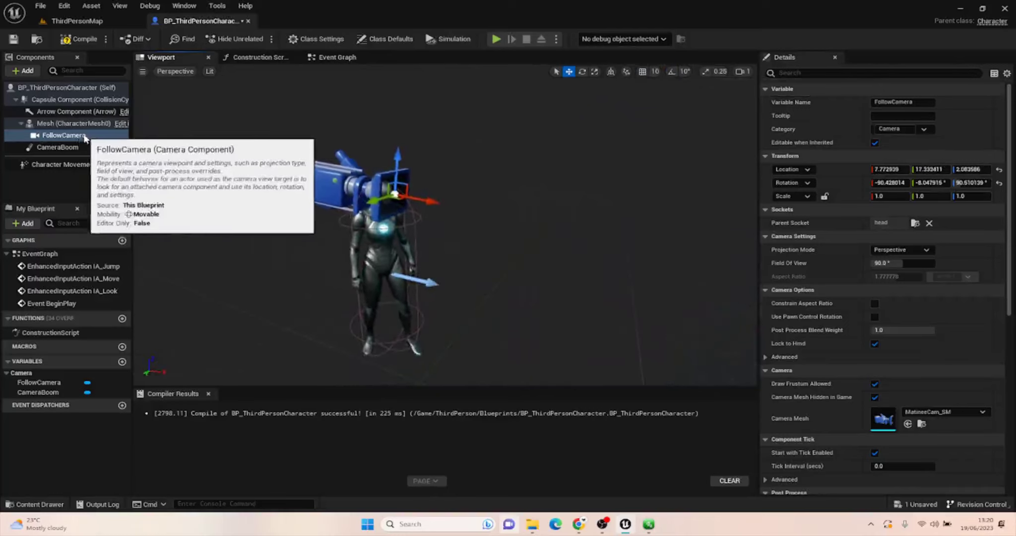
{"action": "left_click", "coordinate": [64, 135]}
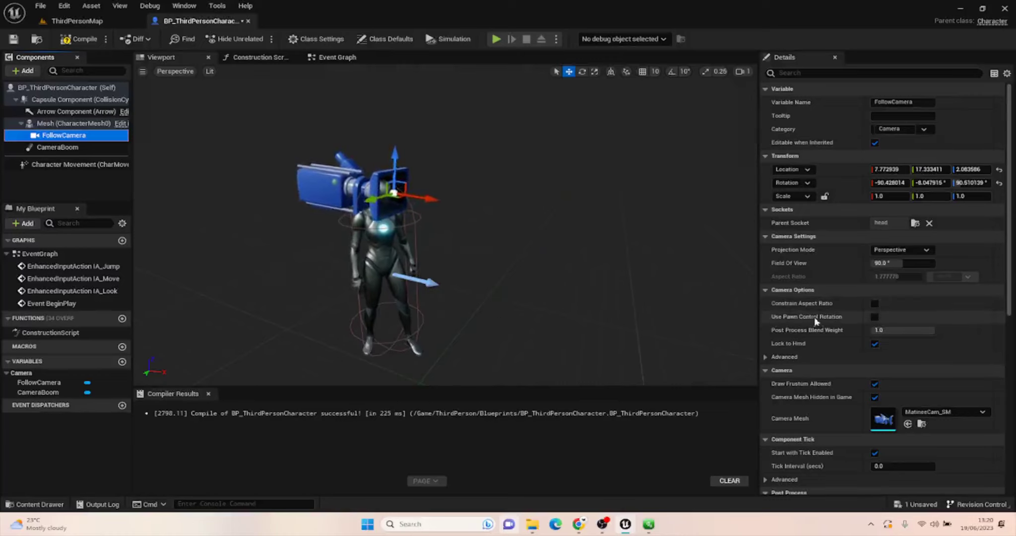
{"action": "left_click", "coordinate": [875, 316]}
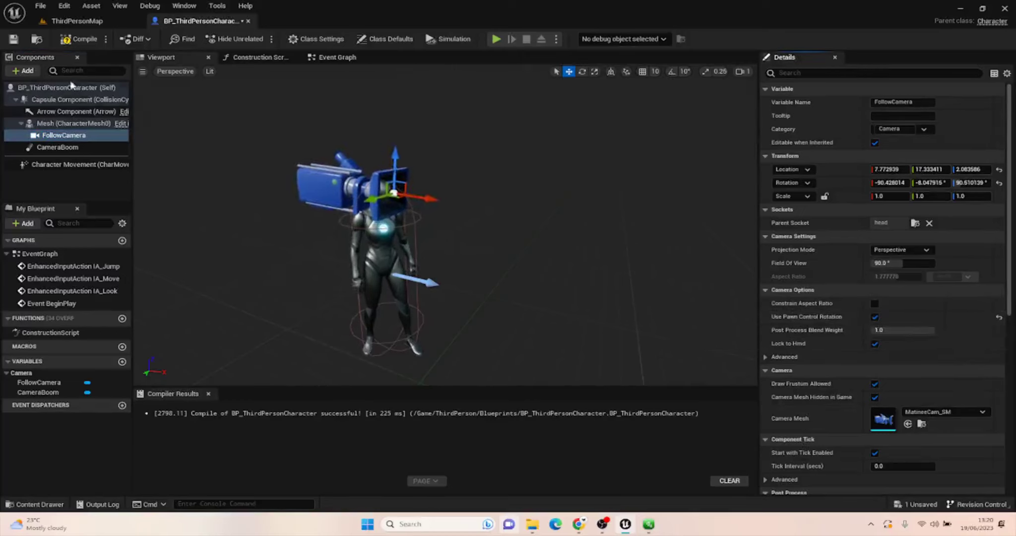
Step: Filter the BP_ThirdPersonCharacter (Self) properties by "Control" and enable Use Controller Rotation Yaw
{"action": "left_click", "coordinate": [71, 88]}
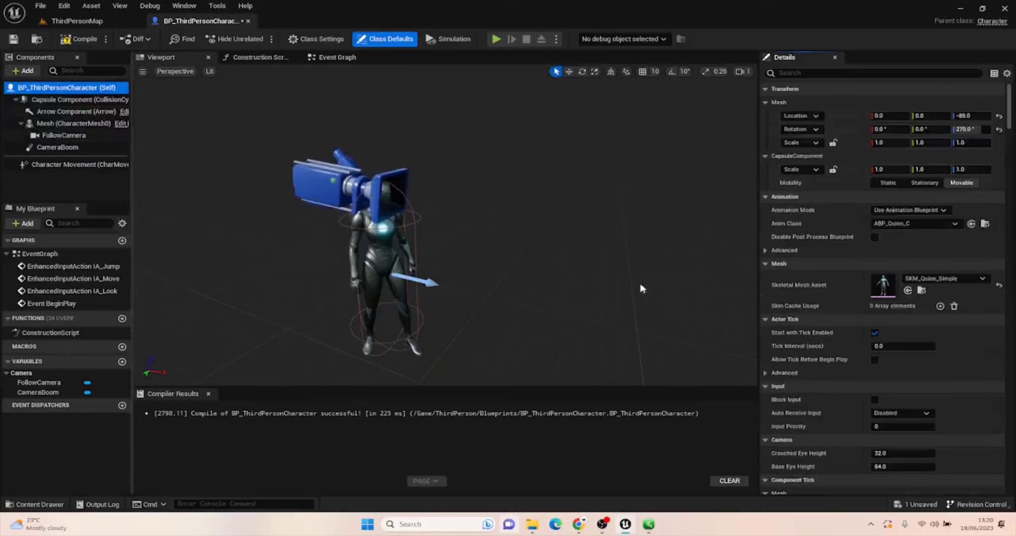
{"action": "left_click", "coordinate": [873, 74]}
{"action": "type", "text": "Control"}
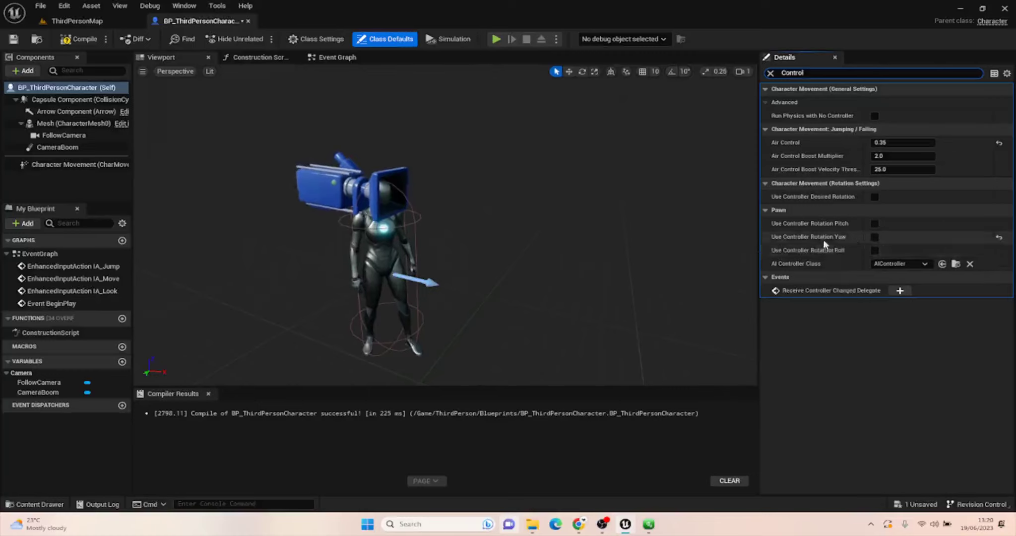
{"action": "left_click", "coordinate": [874, 237]}
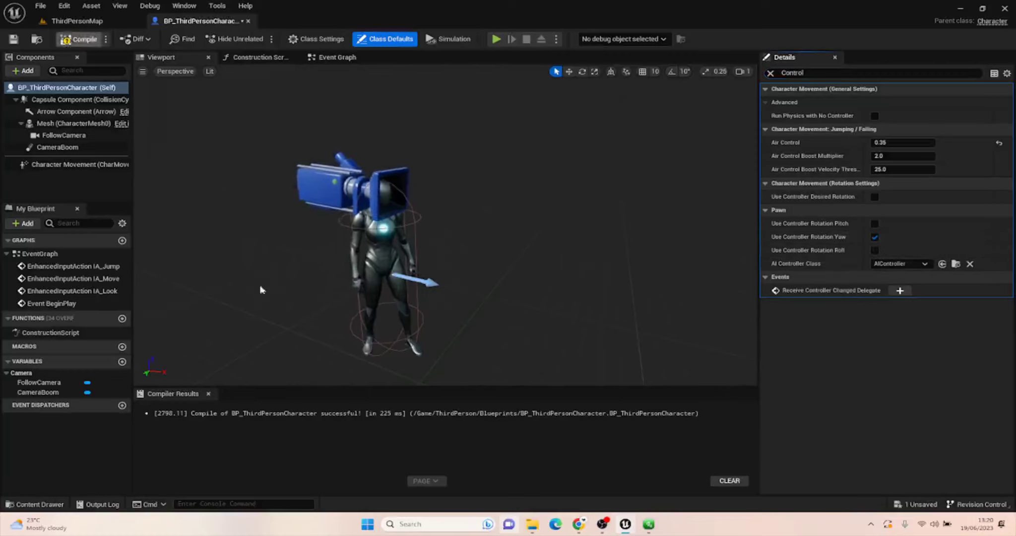
Step: Play-test the ThirdPersonMap level with the first-person camera, looking around, running and jumping across the blocks
{"action": "left_click", "coordinate": [91, 23]}
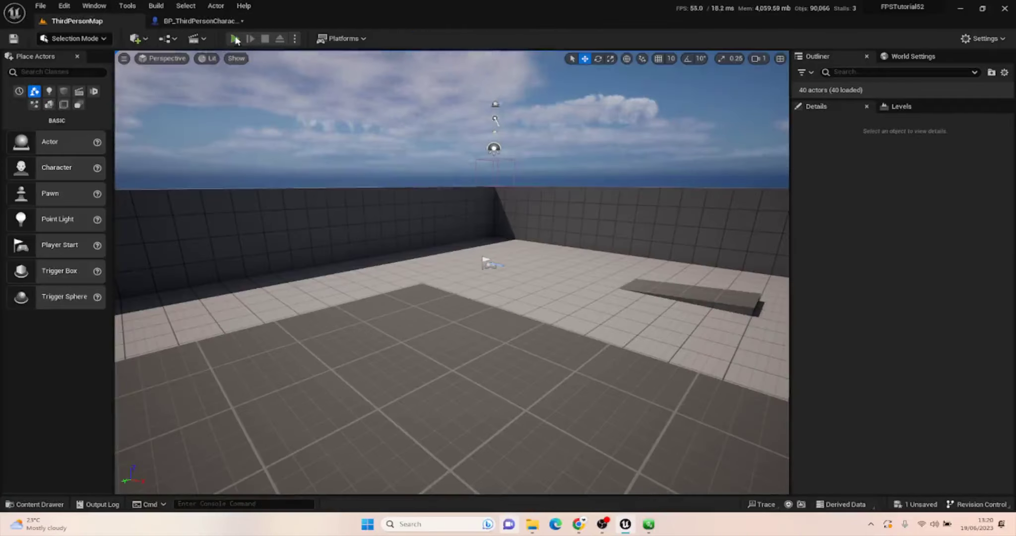
{"action": "left_click", "coordinate": [235, 39]}
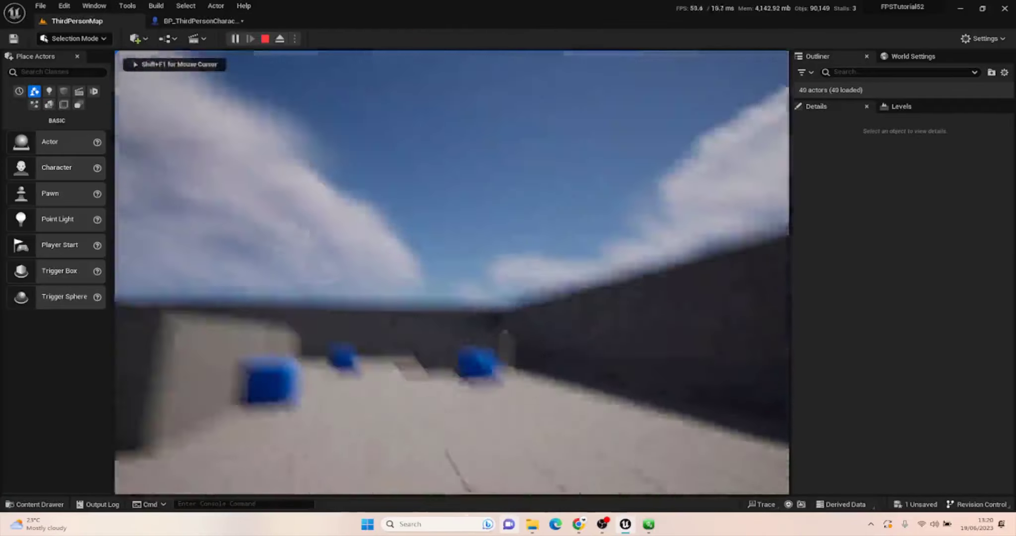
{"action": "key", "text": "w"}
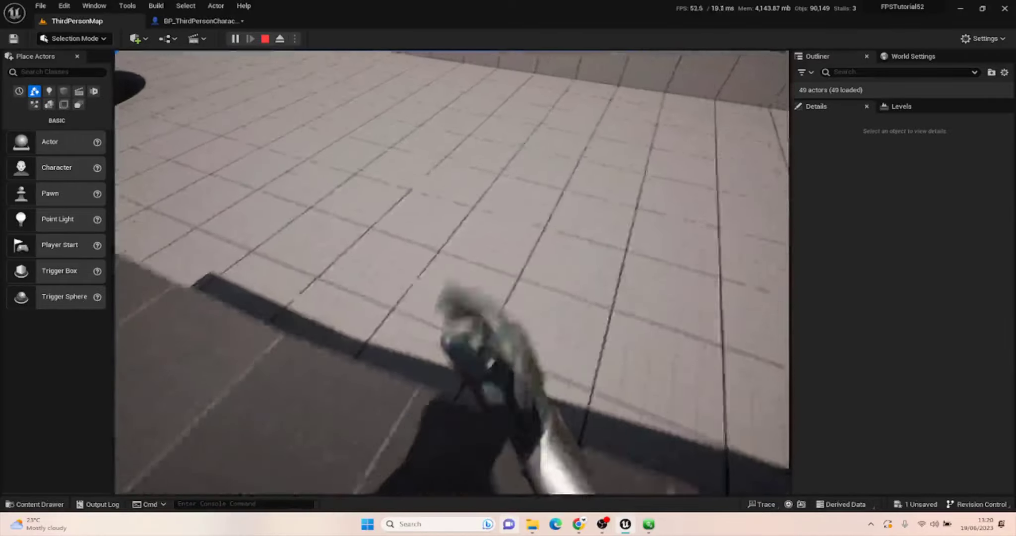
{"action": "key", "text": "w"}
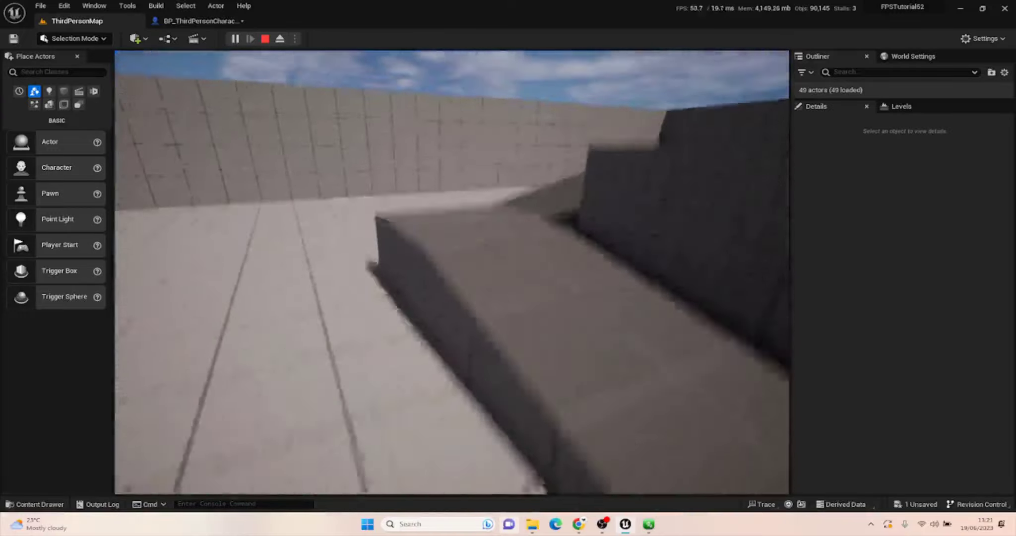
{"action": "key", "text": "w"}
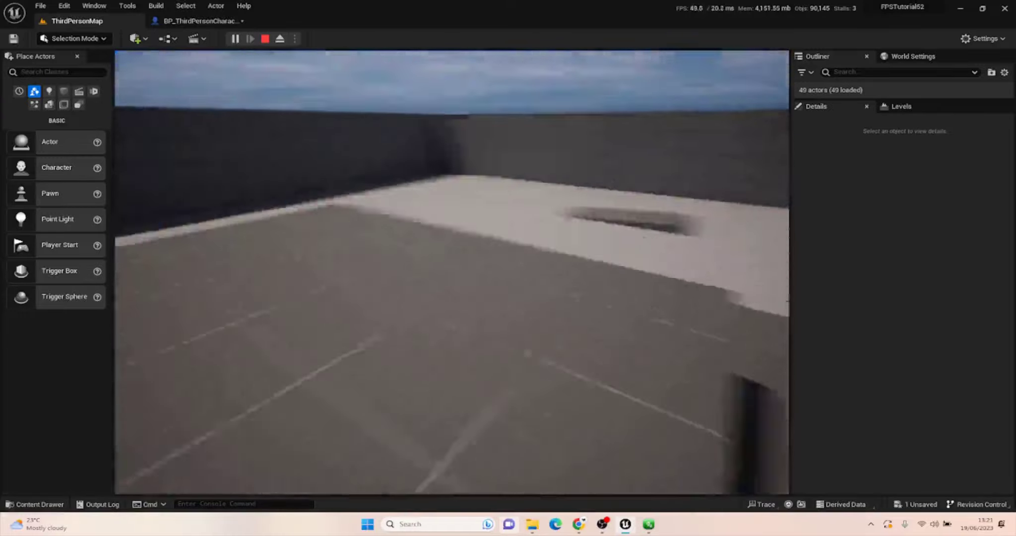
{"action": "key", "text": "w"}
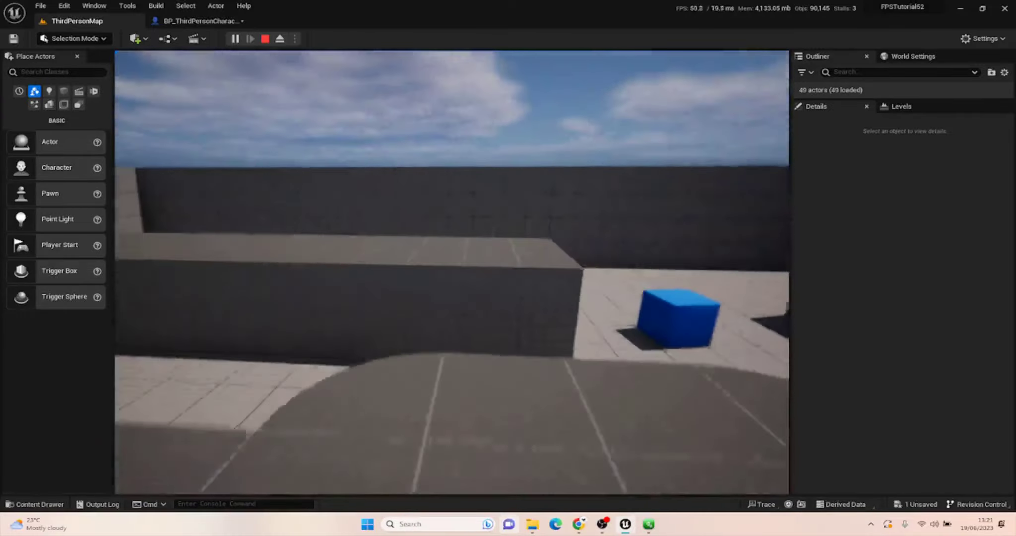
{"action": "key", "text": "w"}
{"action": "key", "text": "space"}
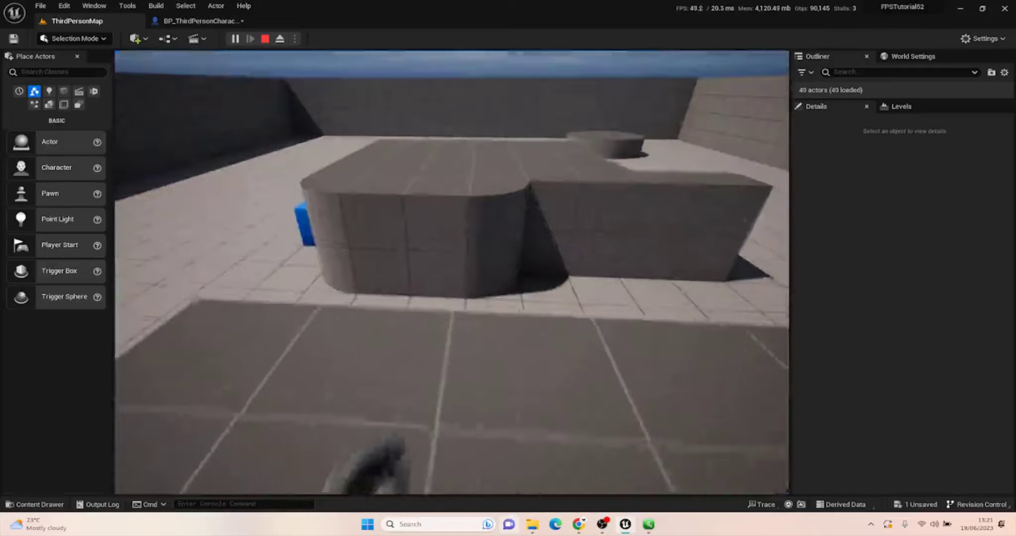
{"action": "key", "text": "w"}
{"action": "key", "text": "space"}
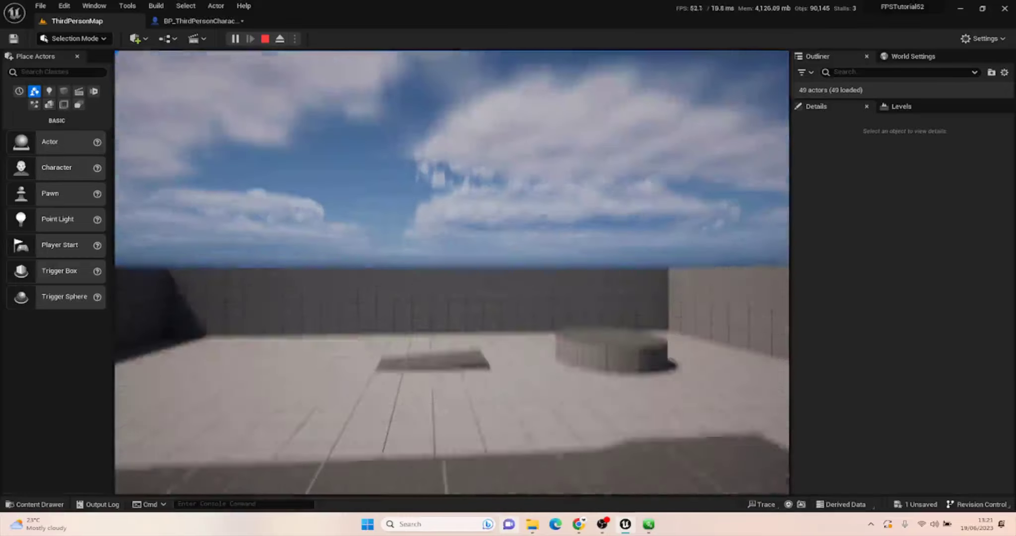